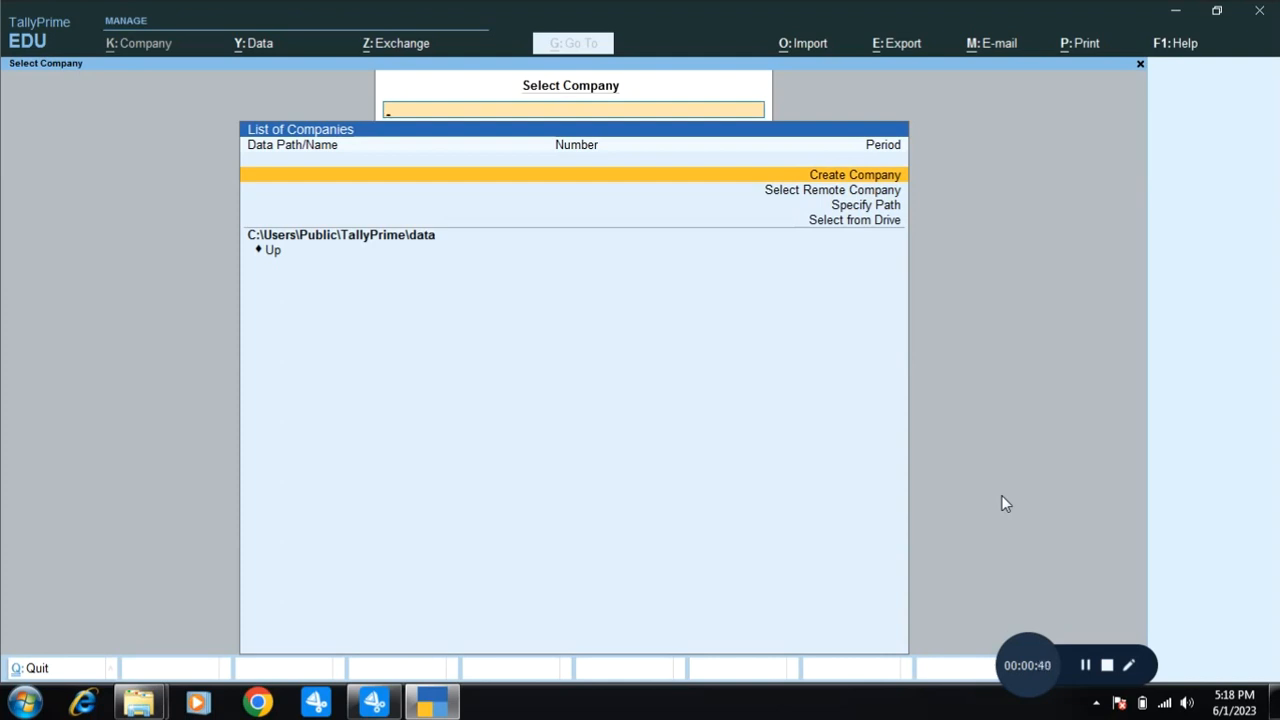
Create a company named 'Immense Intitute of Technology and Management', keep the matching mailing name, and enter address 'Hari Mohan Lane'.
{"action": "key", "text": "Return"}
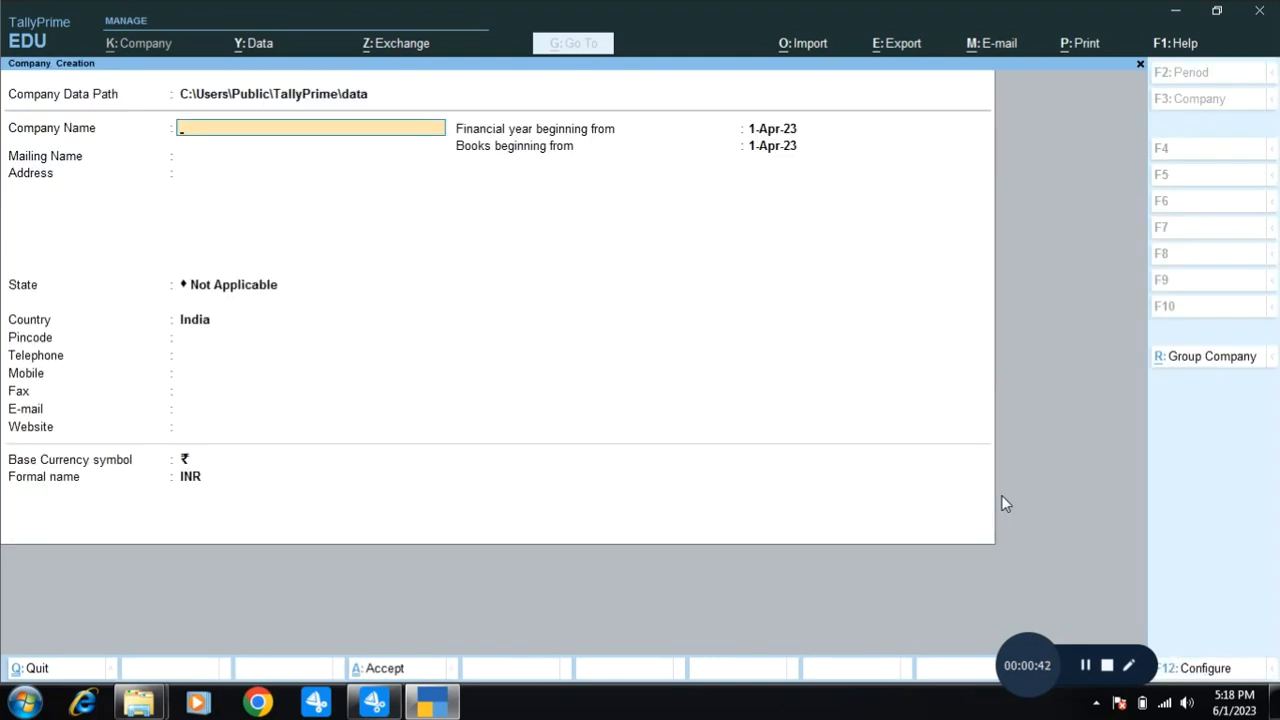
{"action": "type", "text": "Immense"}
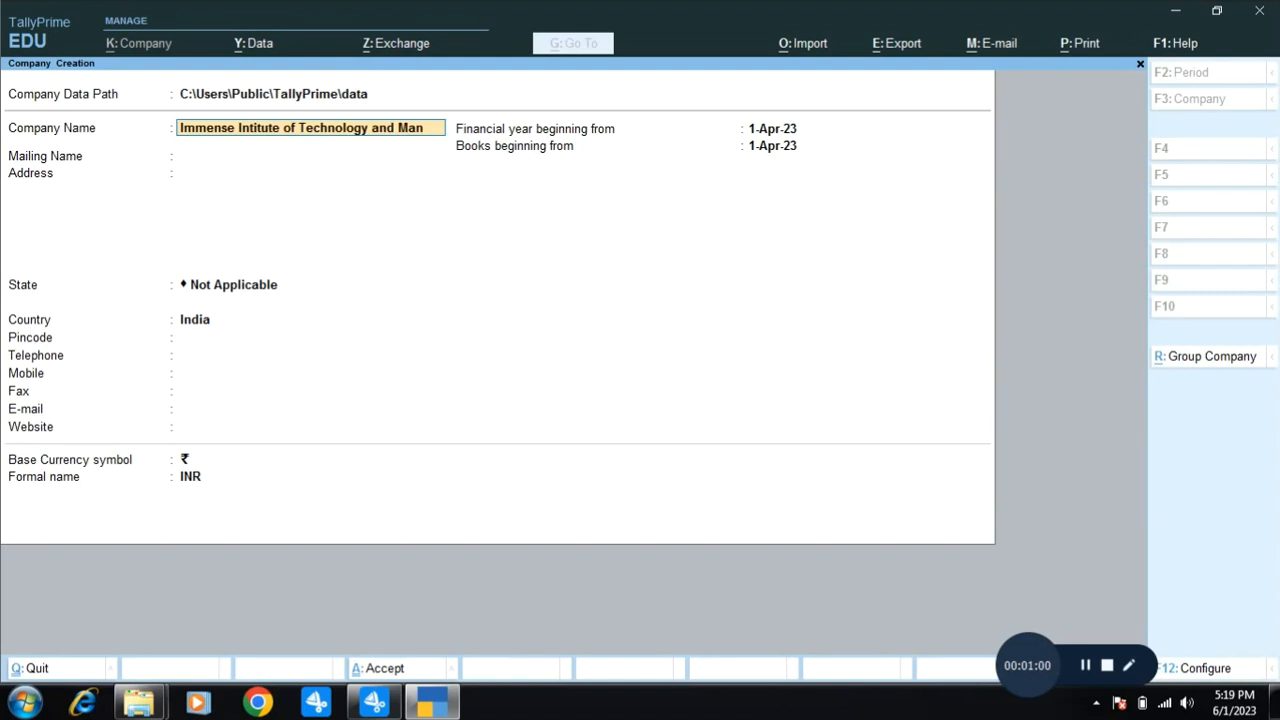
{"action": "type", "text": "agement"}
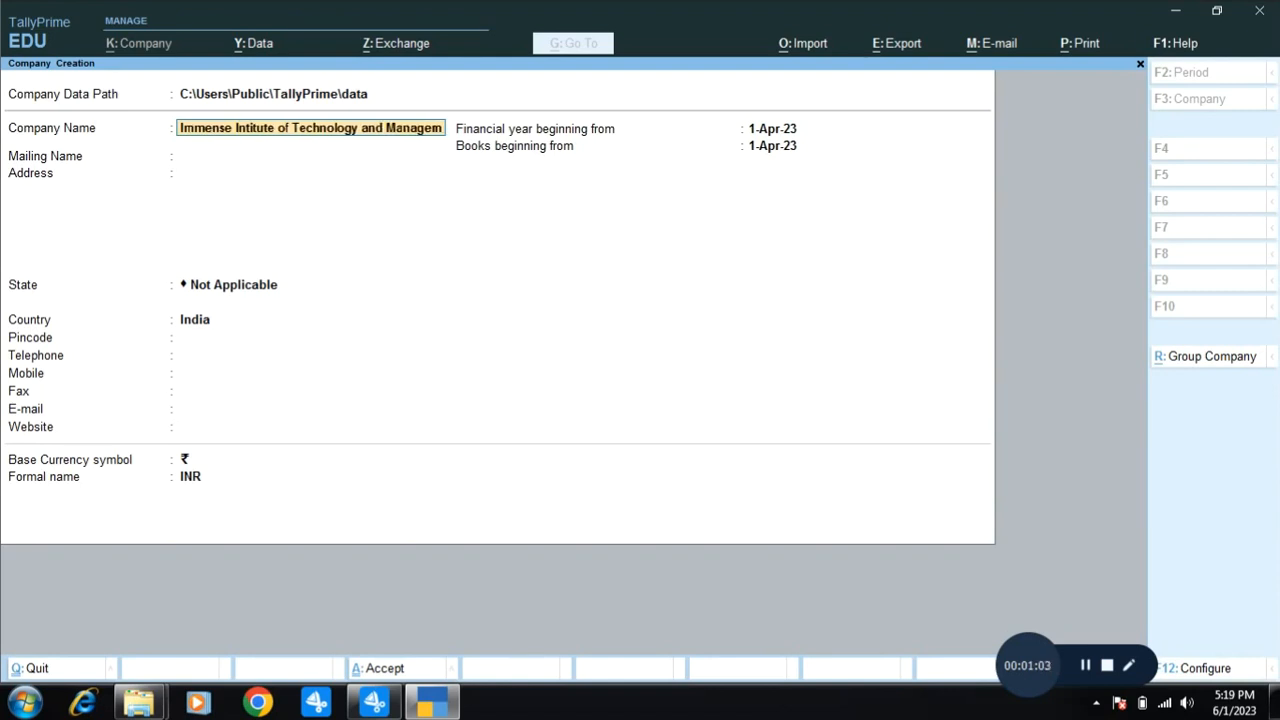
{"action": "key", "text": "Return"}
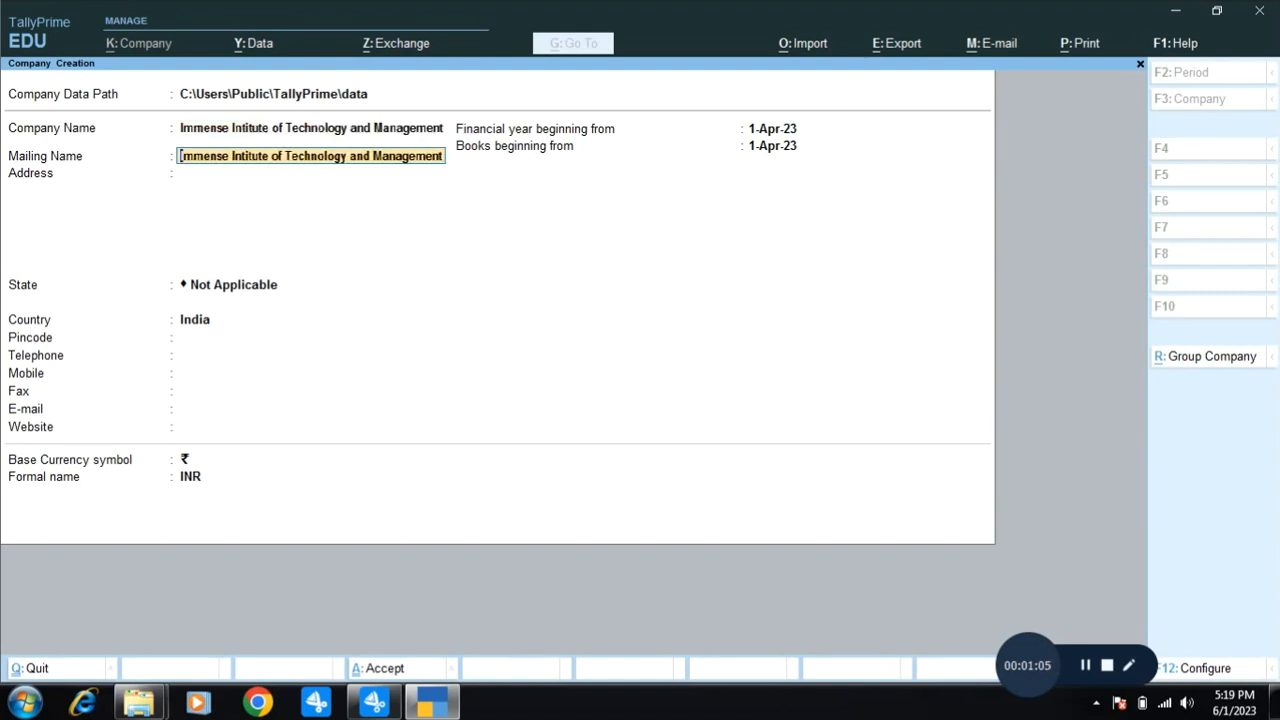
{"action": "key", "text": "Return"}
{"action": "type", "text": "Hari Mo"}
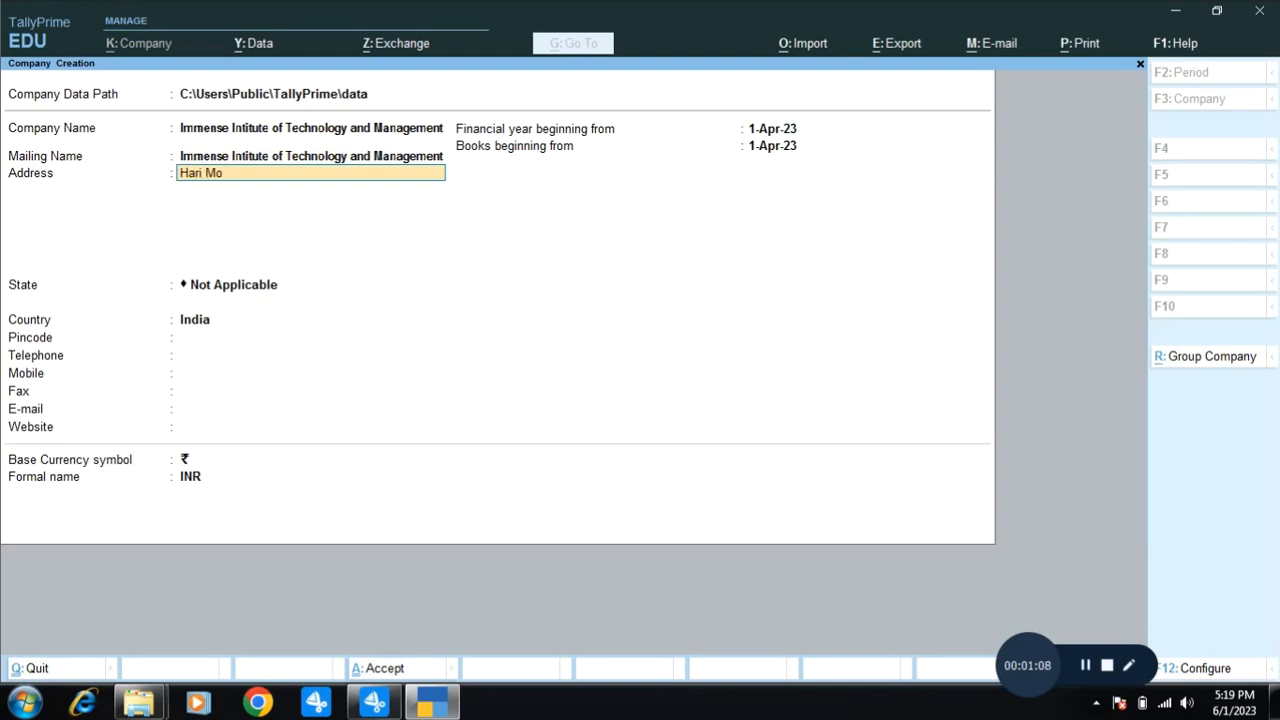
{"action": "type", "text": "han Lane"}
{"action": "key", "text": "Return"}
{"action": "key", "text": "Return"}
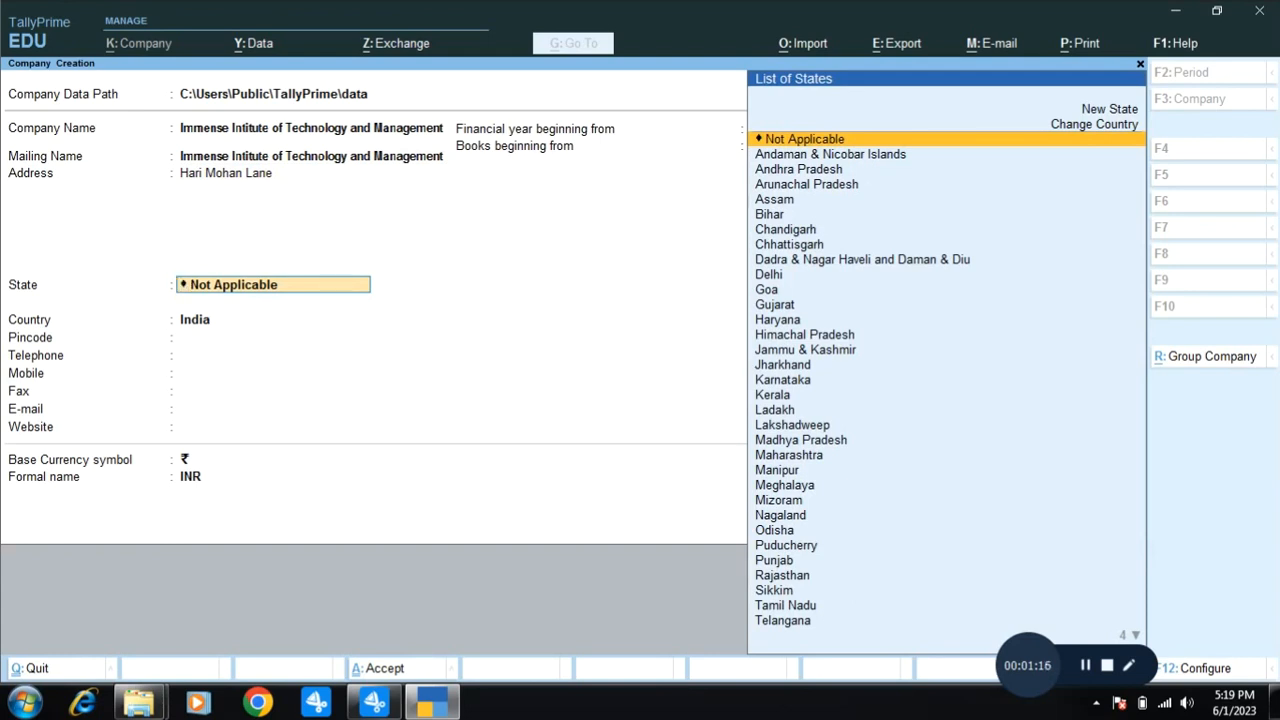
Choose Bihar as the company's state, declining the quit prompt.
{"action": "key", "text": "Down"}
{"action": "key", "text": "Down"}
{"action": "key", "text": "Down"}
{"action": "key", "text": "Down"}
{"action": "key", "text": "Down"}
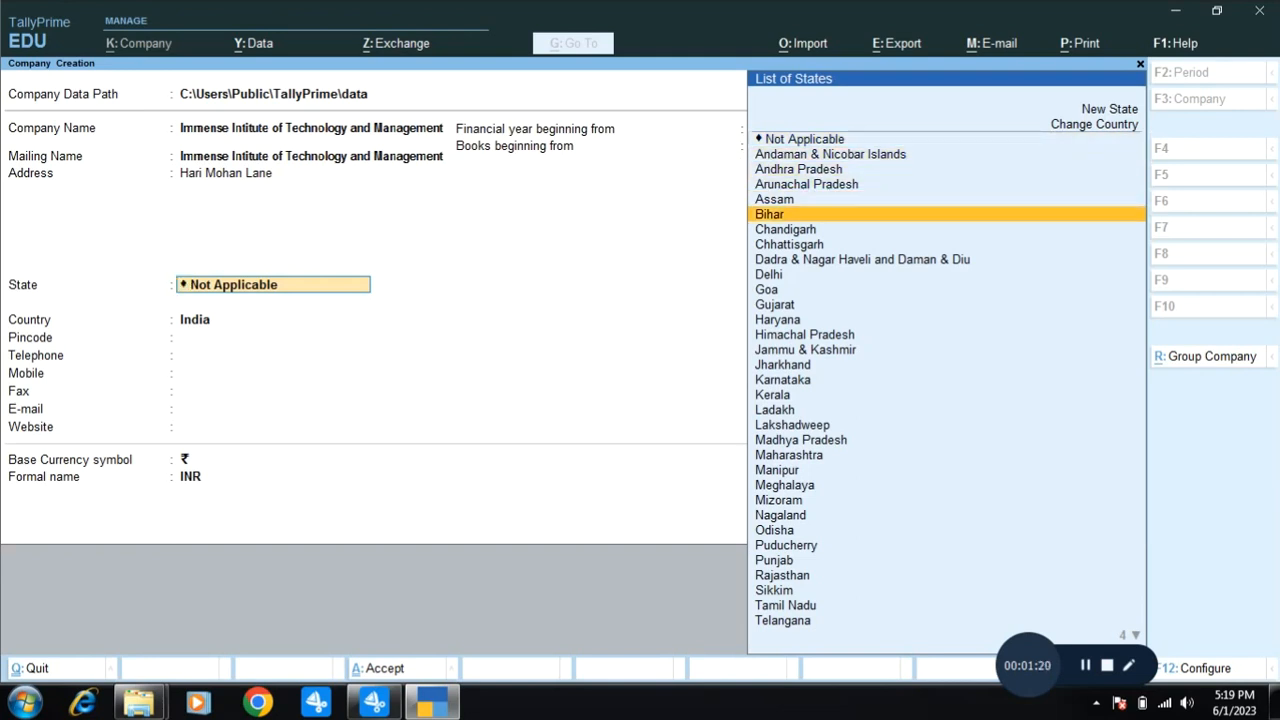
{"action": "key", "text": "Return"}
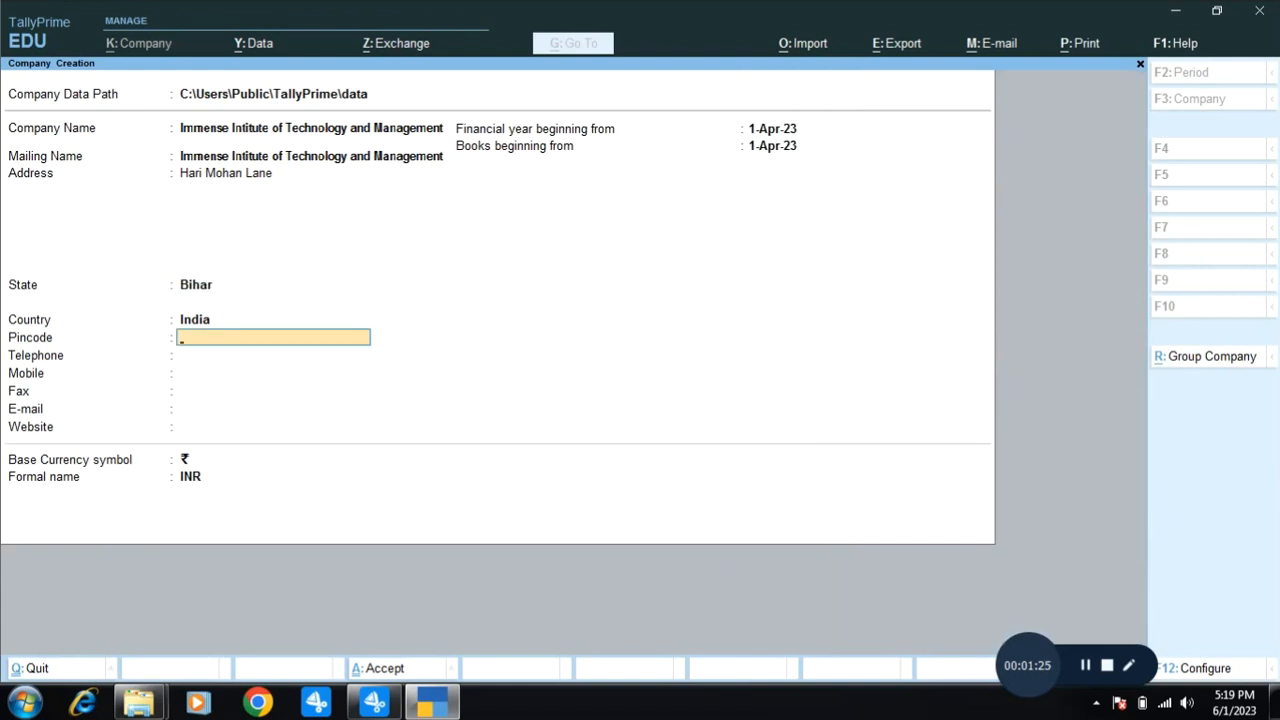
{"action": "key", "text": "BackSpace"}
{"action": "key", "text": "Escape"}
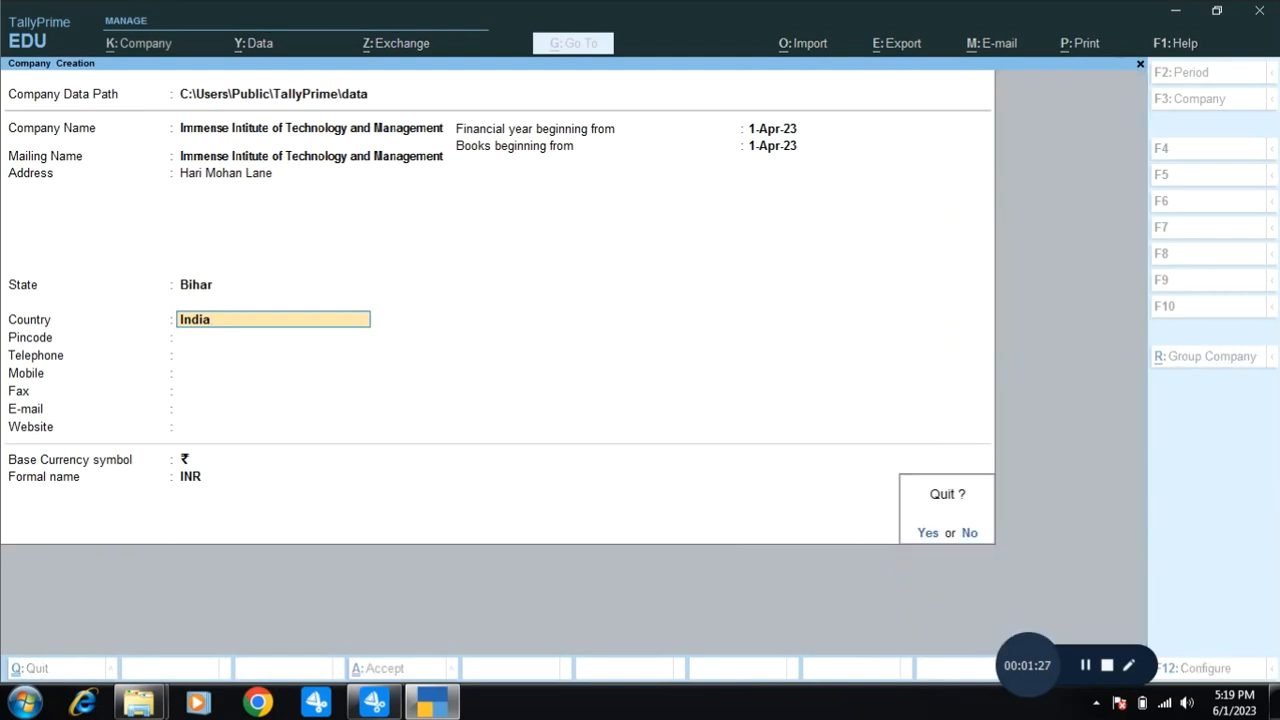
{"action": "key", "text": "n"}
Keep country India, enter pincode 841301, and accept the 1-Apr-23 financial year.
{"action": "key", "text": "Return"}
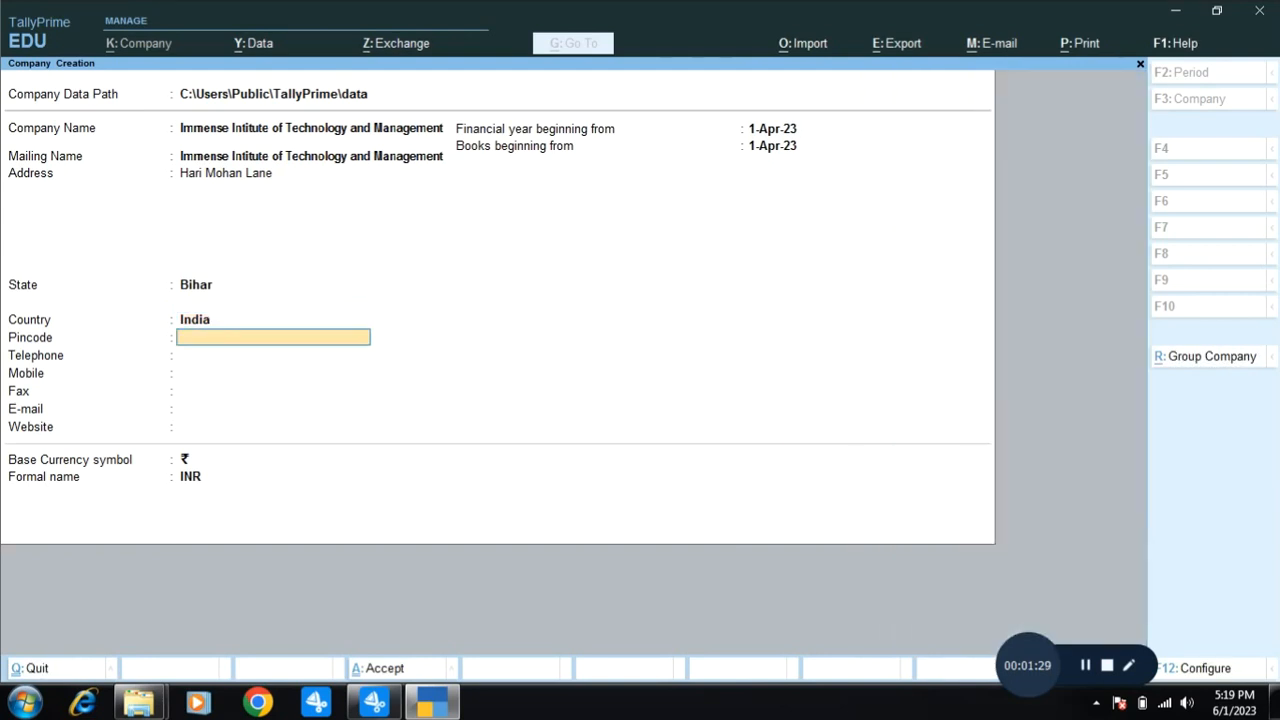
{"action": "type", "text": "841301"}
{"action": "key", "text": "Return"}
{"action": "key", "text": "Return"}
{"action": "key", "text": "Return"}
{"action": "key", "text": "Return"}
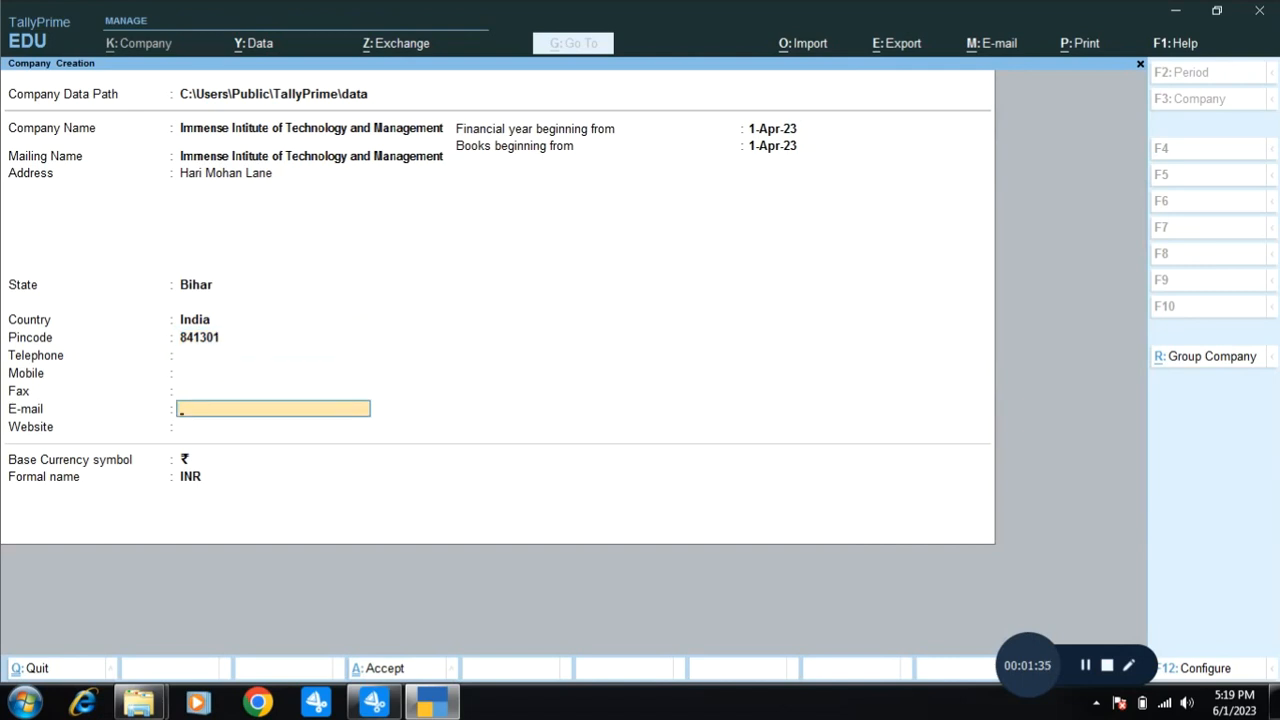
{"action": "key", "text": "Return"}
{"action": "key", "text": "Return"}
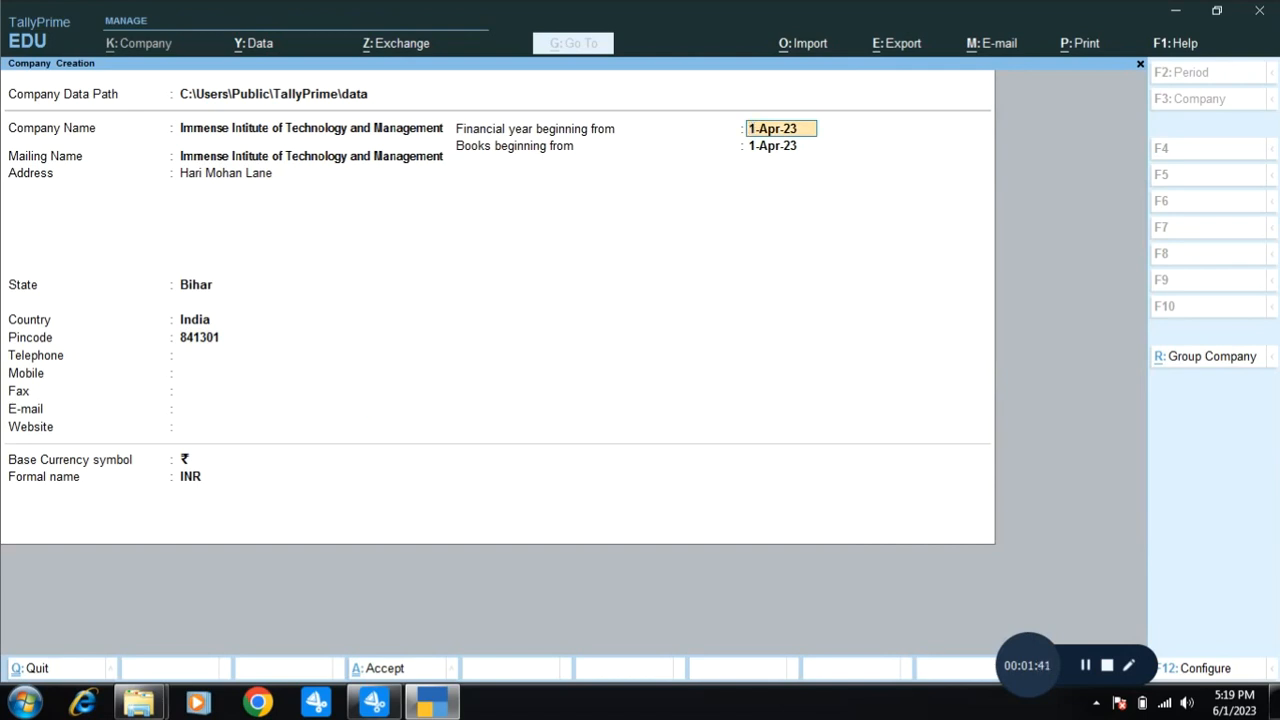
{"action": "key", "text": "Return"}
{"action": "key", "text": "Return"}
{"action": "key", "text": "Return"}
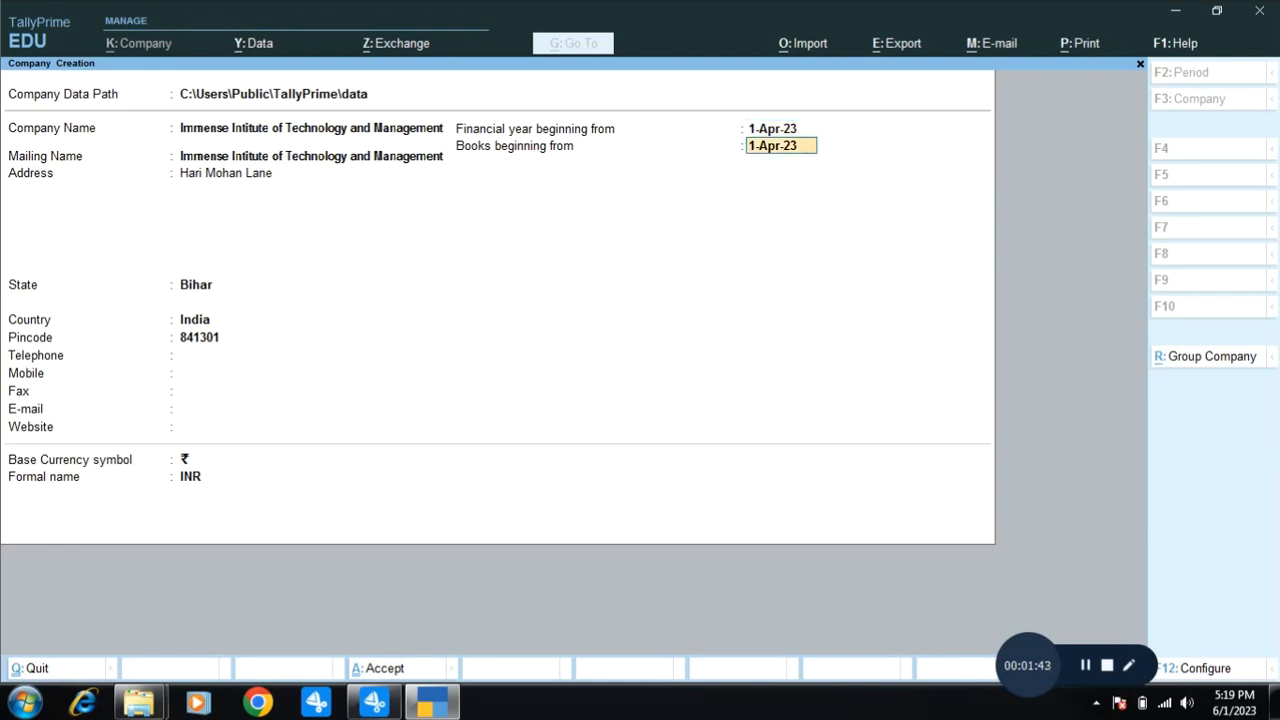
Accept the company details and set Enable Goods and Services Tax (GST) to Yes.
{"action": "key", "text": "Return"}
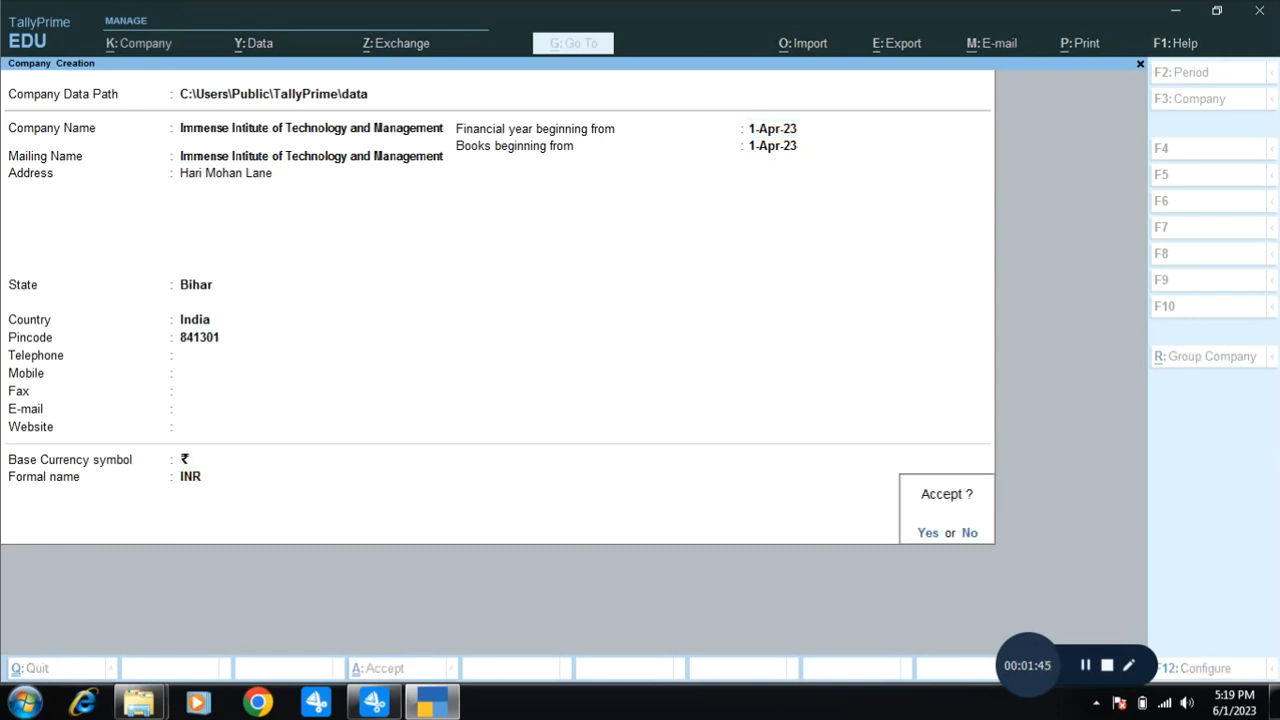
{"action": "key", "text": "Return"}
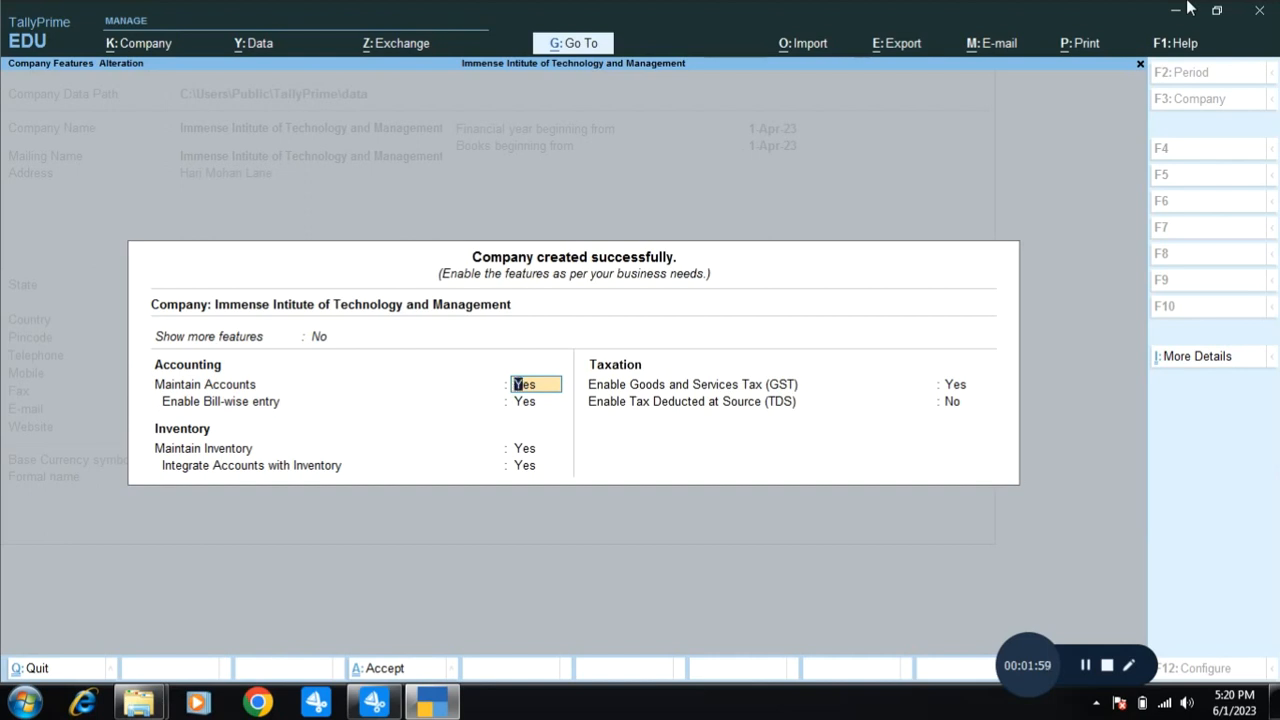
{"action": "key", "text": "Return"}
{"action": "key", "text": "Return"}
{"action": "key", "text": "Return"}
{"action": "key", "text": "Return"}
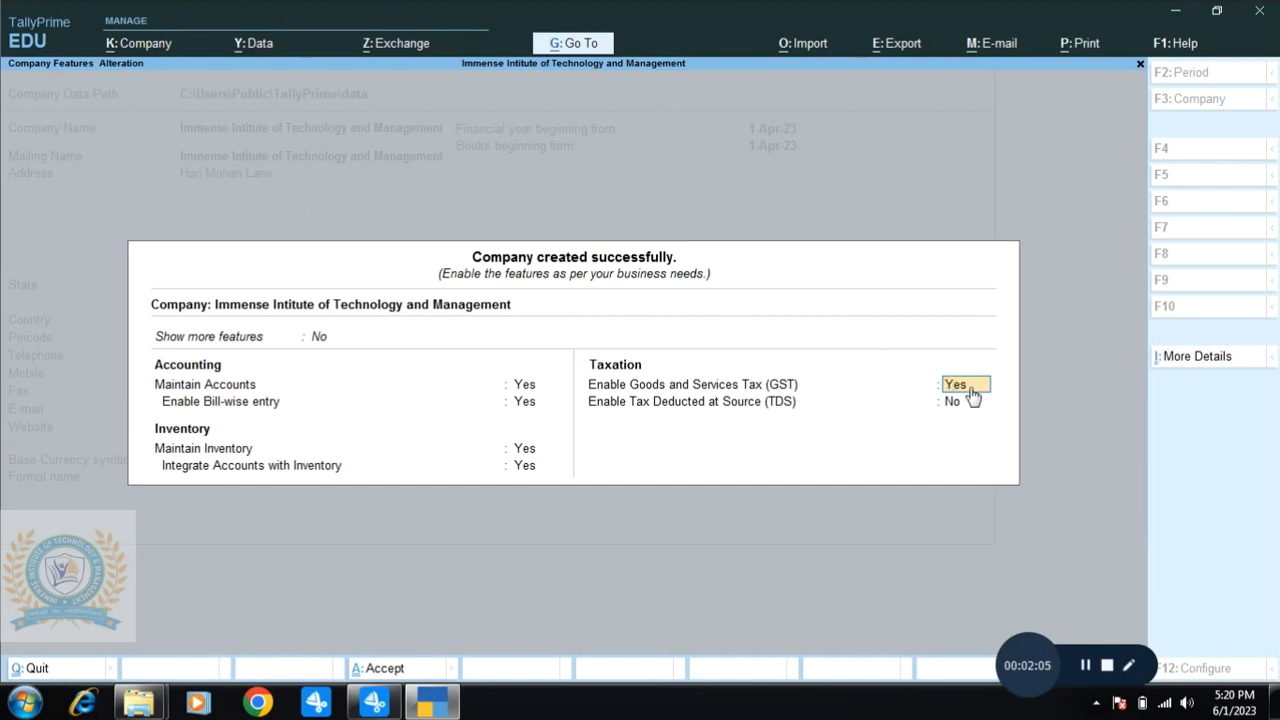
{"action": "key", "text": "Return"}
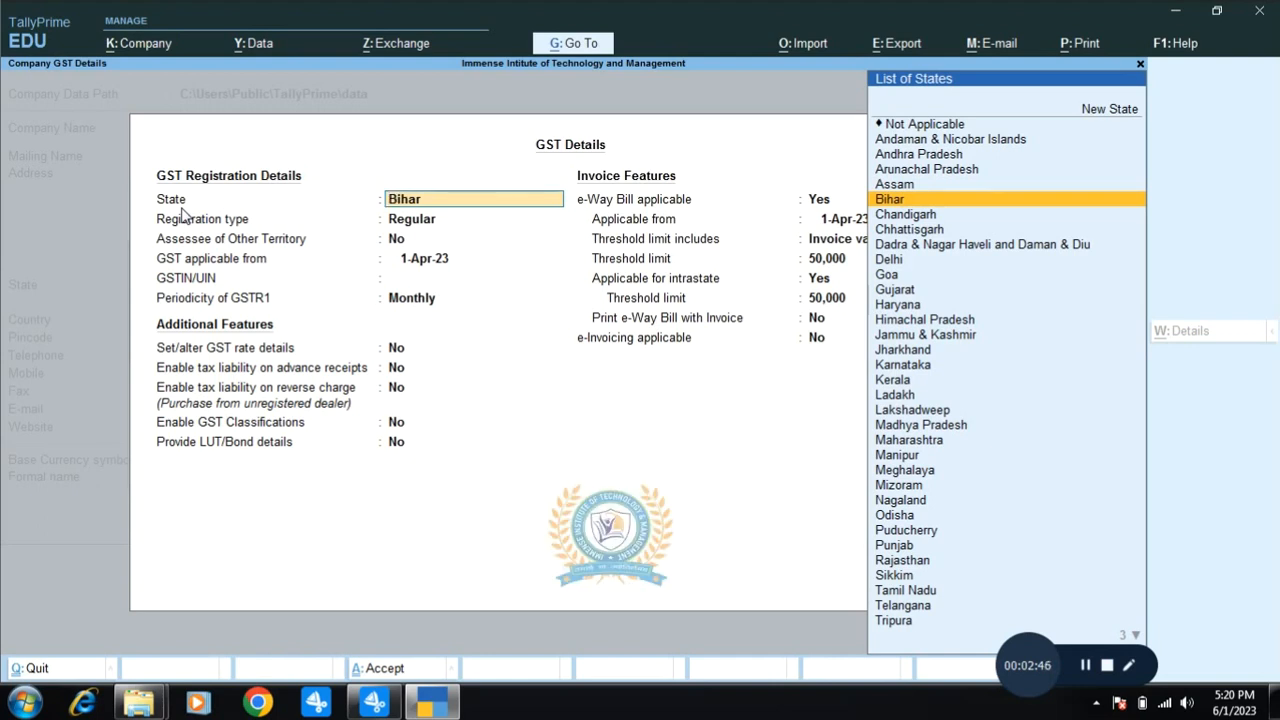
Set GST state Bihar, registration type Regular, and Assessee of Other Territory No.
{"action": "key", "text": "Return"}
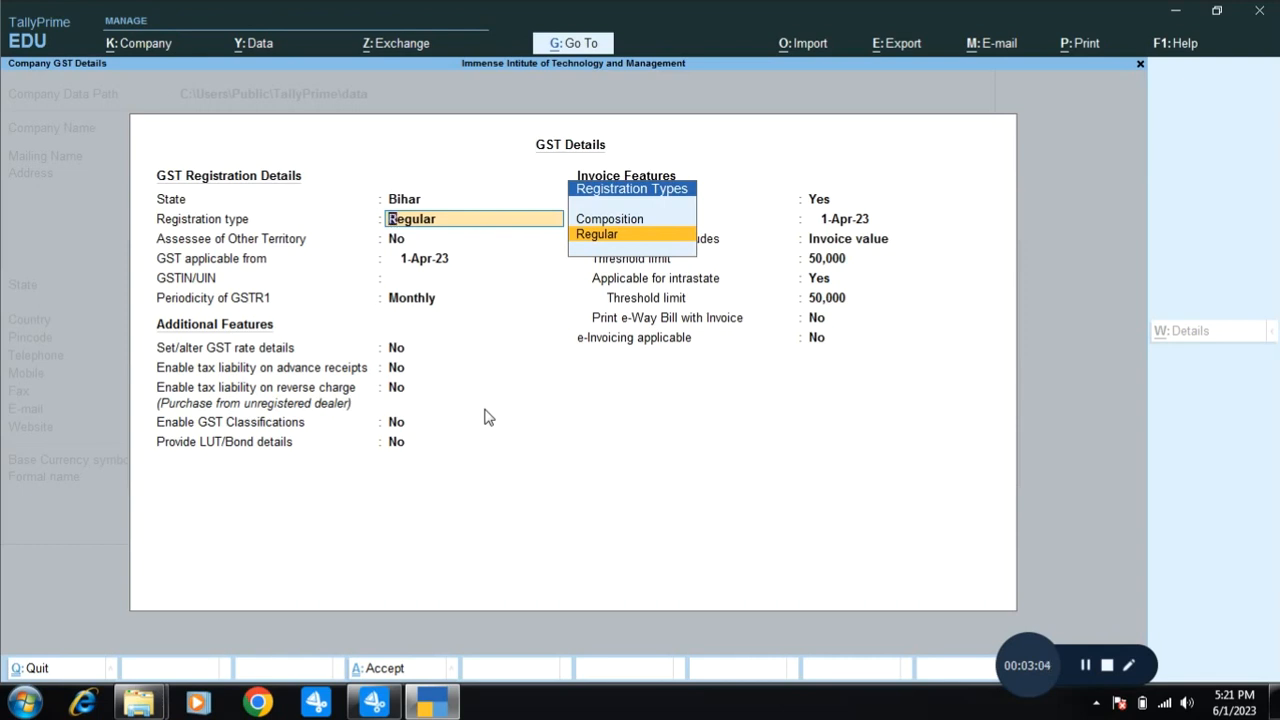
{"action": "key", "text": "Return"}
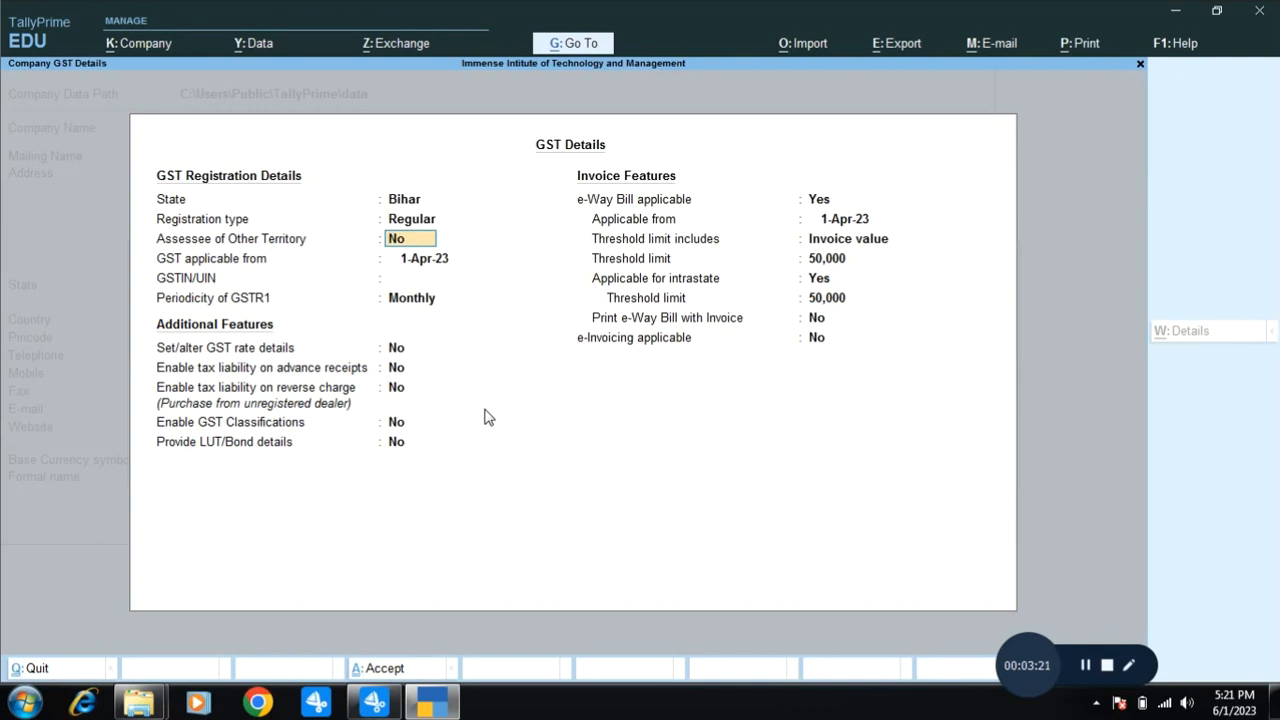
{"action": "key", "text": "Return"}
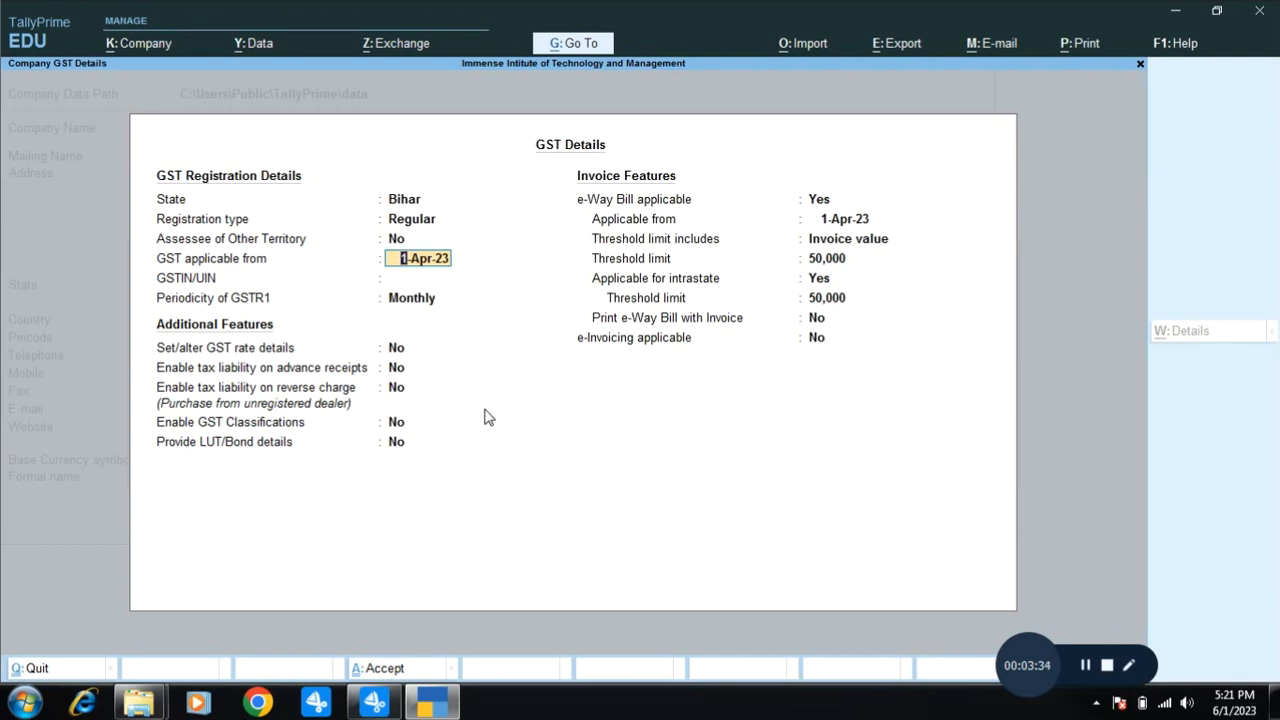
Keep GST applicable from 1-Apr-23 and begin entering the GSTIN with Bihar state code 10.
{"action": "key", "text": "Return"}
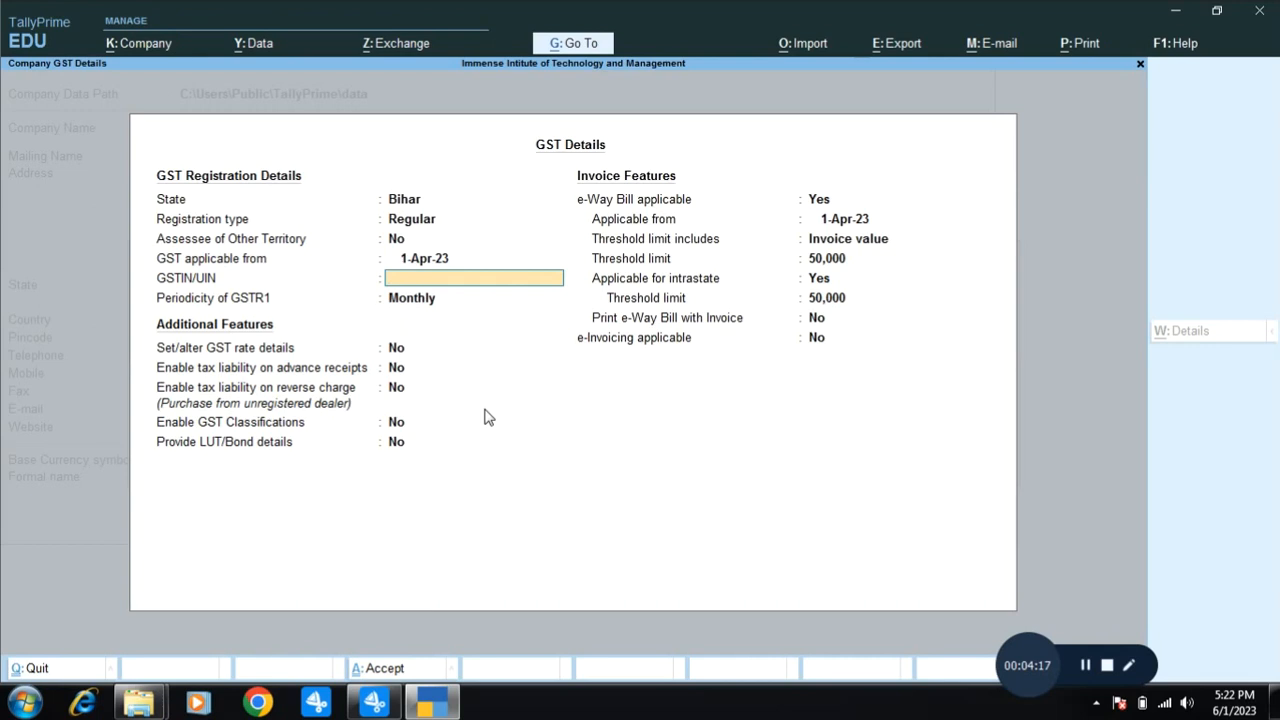
Search Google for 'bihar gst no. for testing' and scroll through the sample GSTIN results.
{"action": "left_click", "coordinate": [263, 706]}
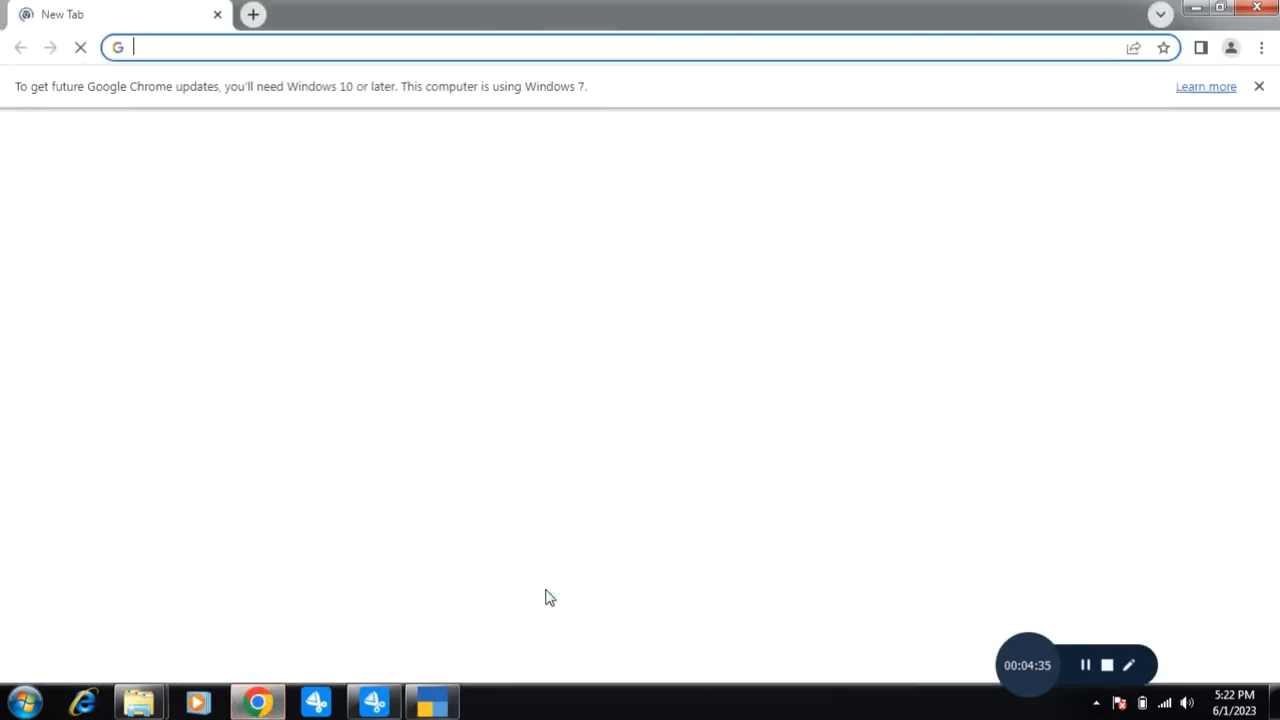
{"action": "type", "text": "bihar"}
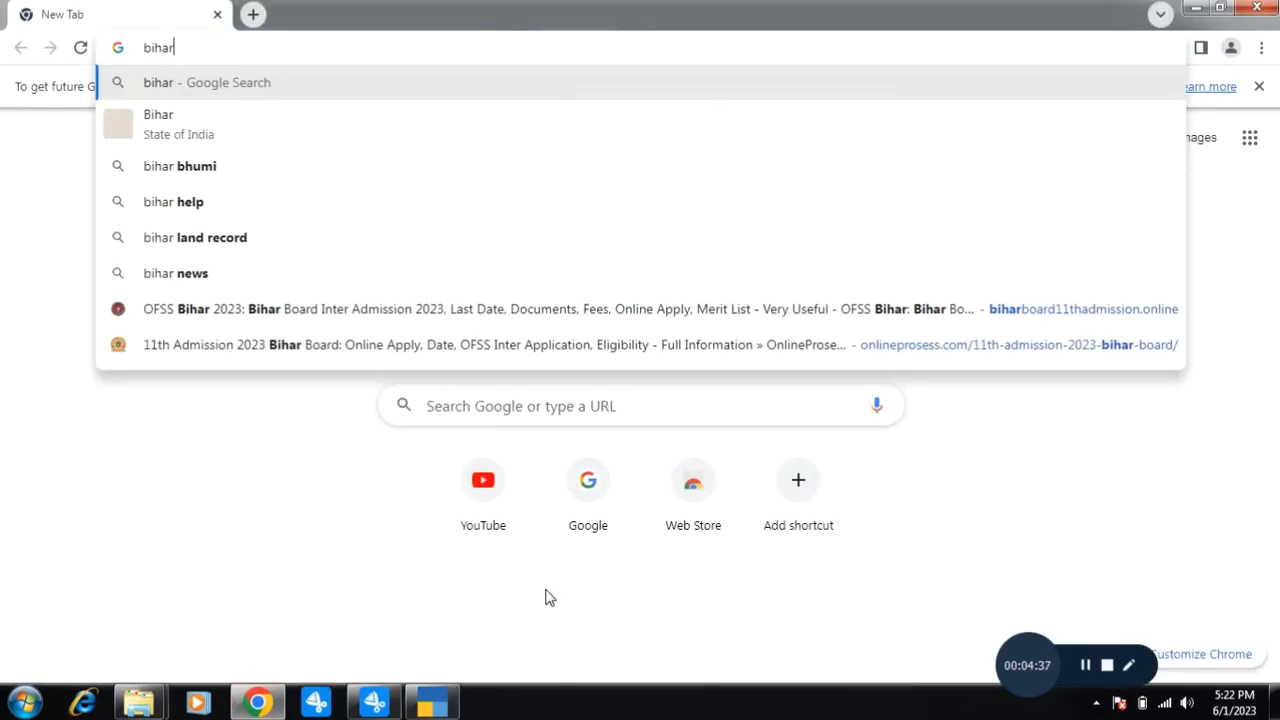
{"action": "type", "text": " gs"}
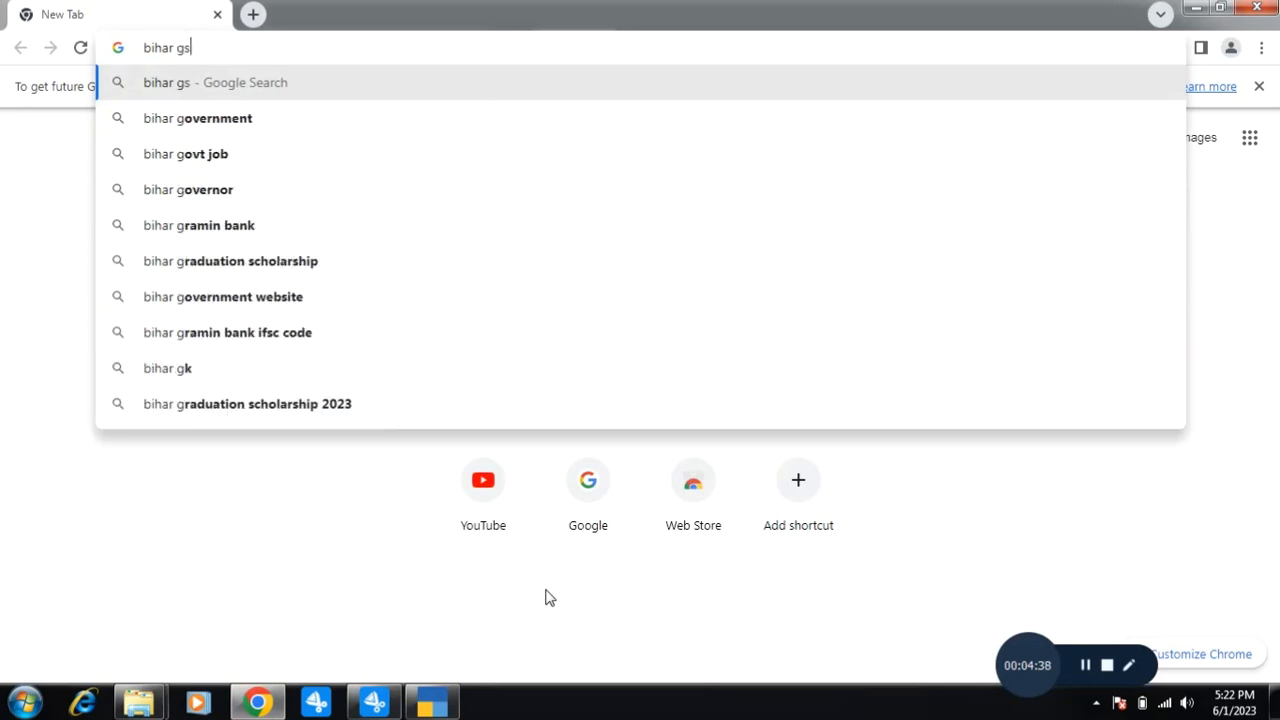
{"action": "type", "text": "t no. for"}
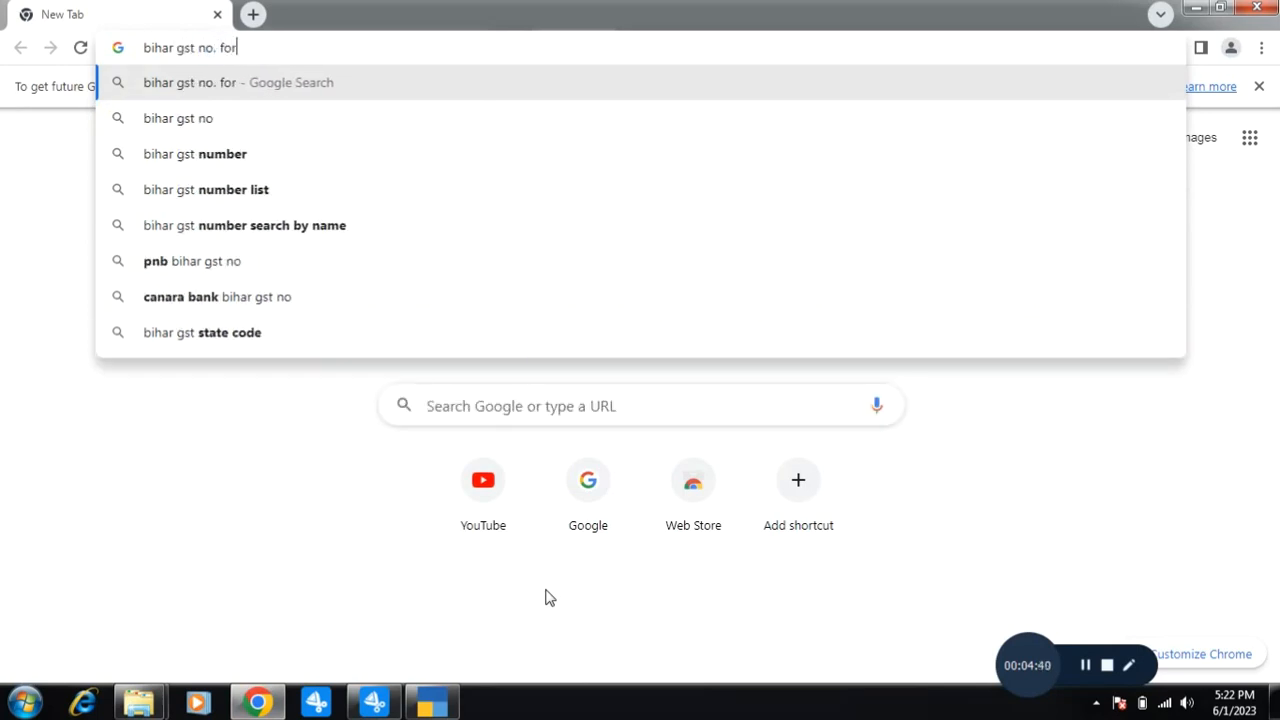
{"action": "type", "text": " testing"}
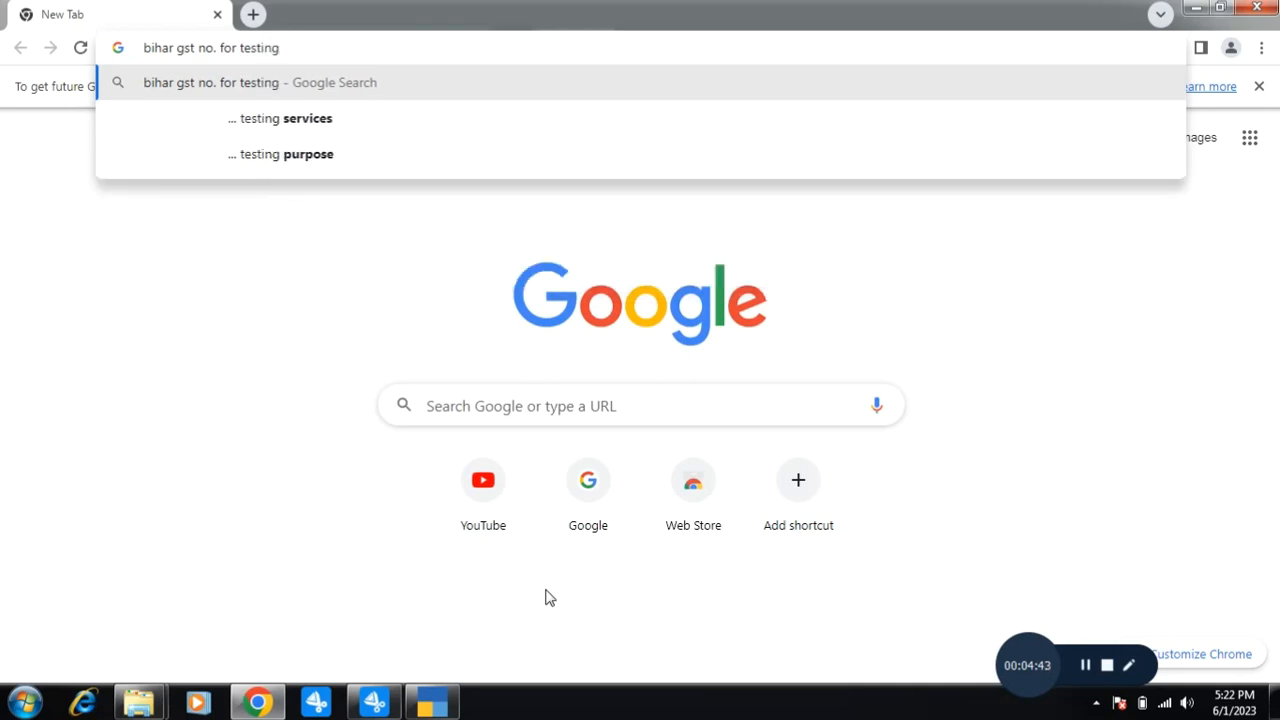
{"action": "key", "text": "Return"}
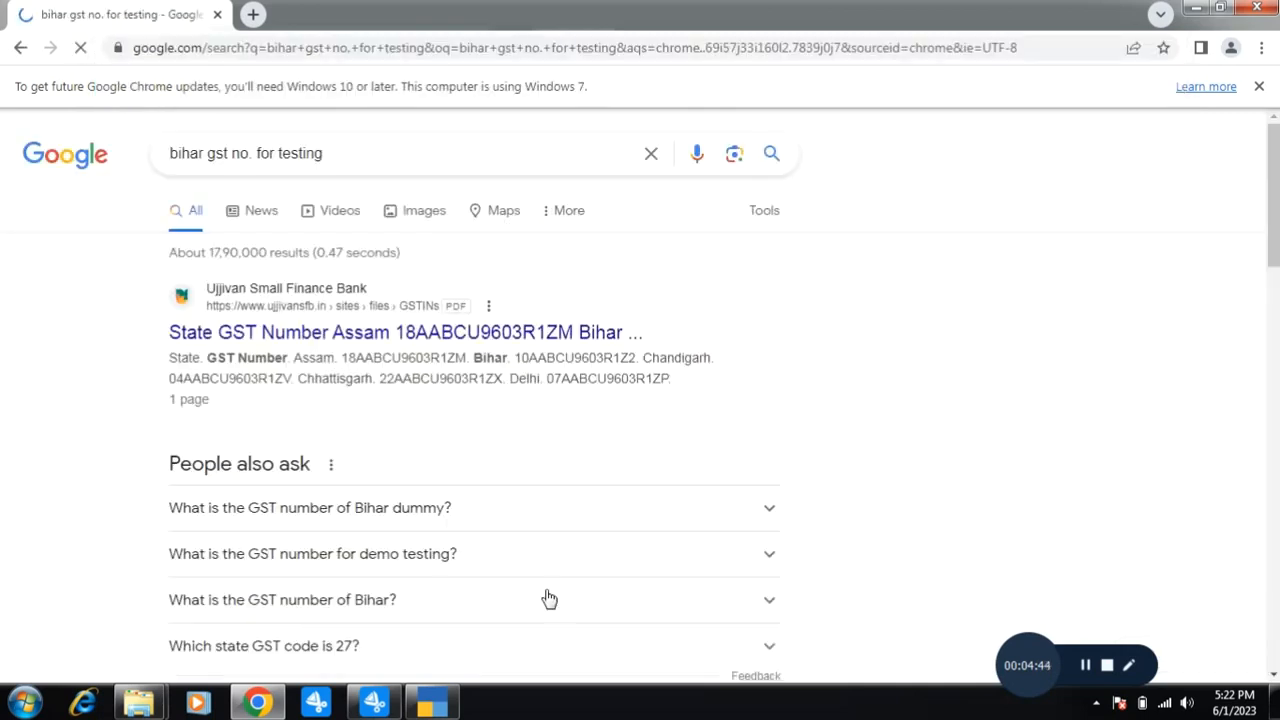
{"action": "scroll", "coordinate": [438, 447], "scroll_direction": "down", "scroll_amount": 6}
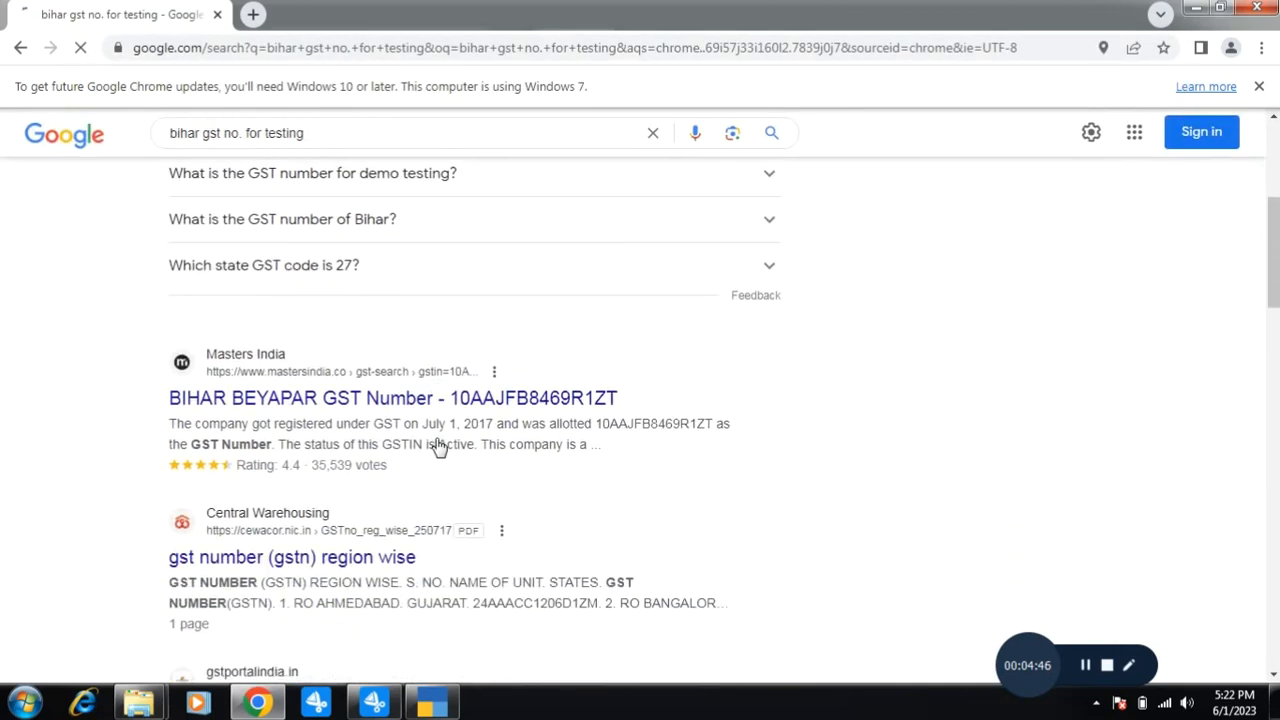
{"action": "scroll", "coordinate": [437, 446], "scroll_direction": "down", "scroll_amount": 2}
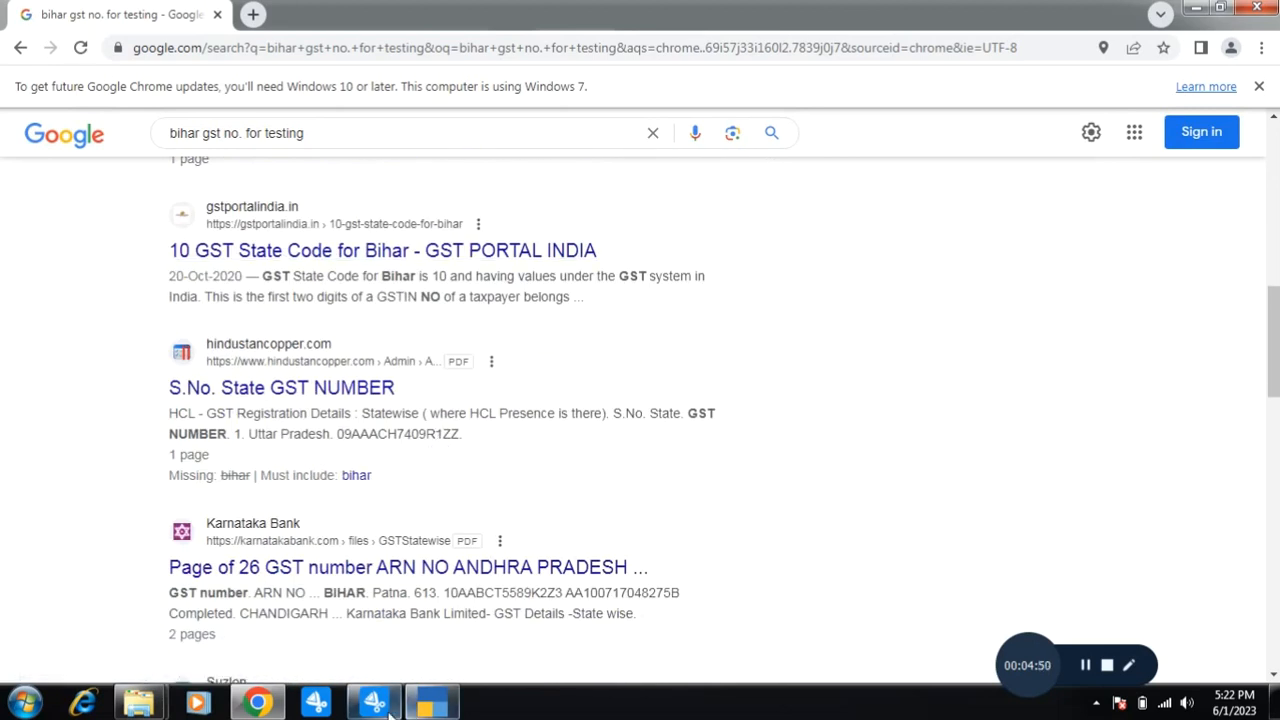
Finish typing the sample GSTIN in GST Details and dismiss the invalid-GSTIN warning.
{"action": "left_click", "coordinate": [431, 703]}
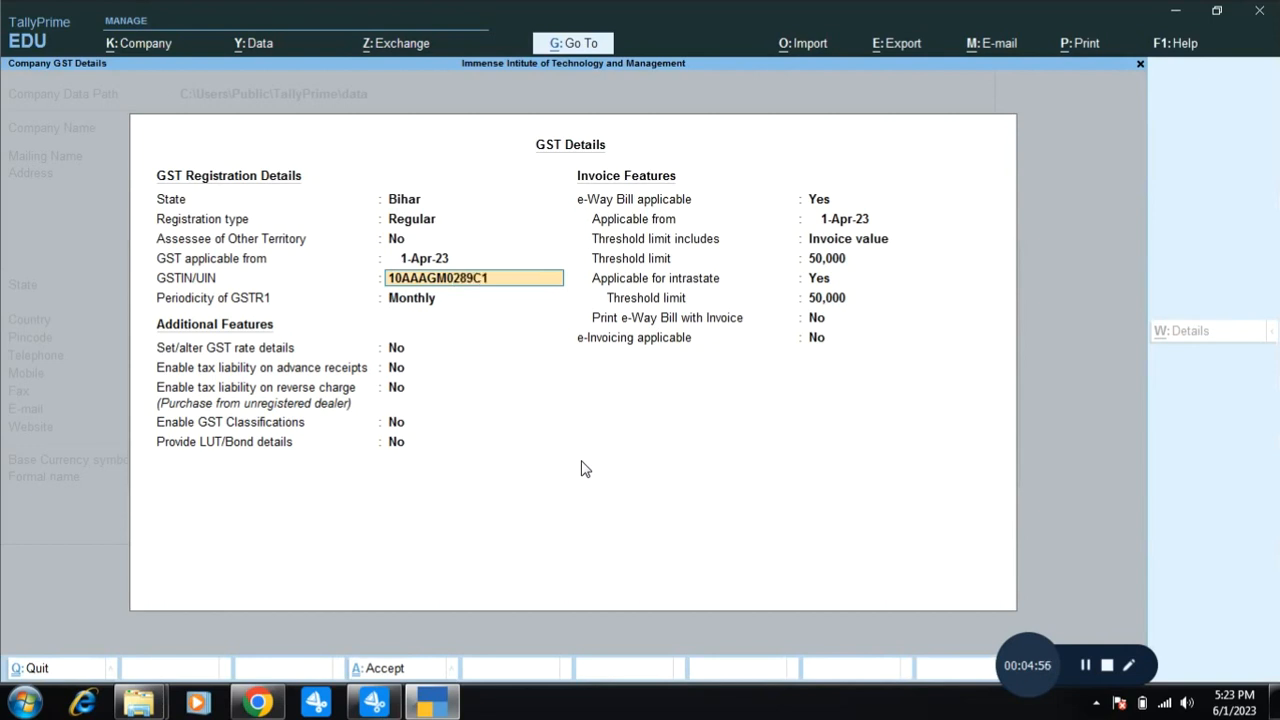
{"action": "key", "text": "Return"}
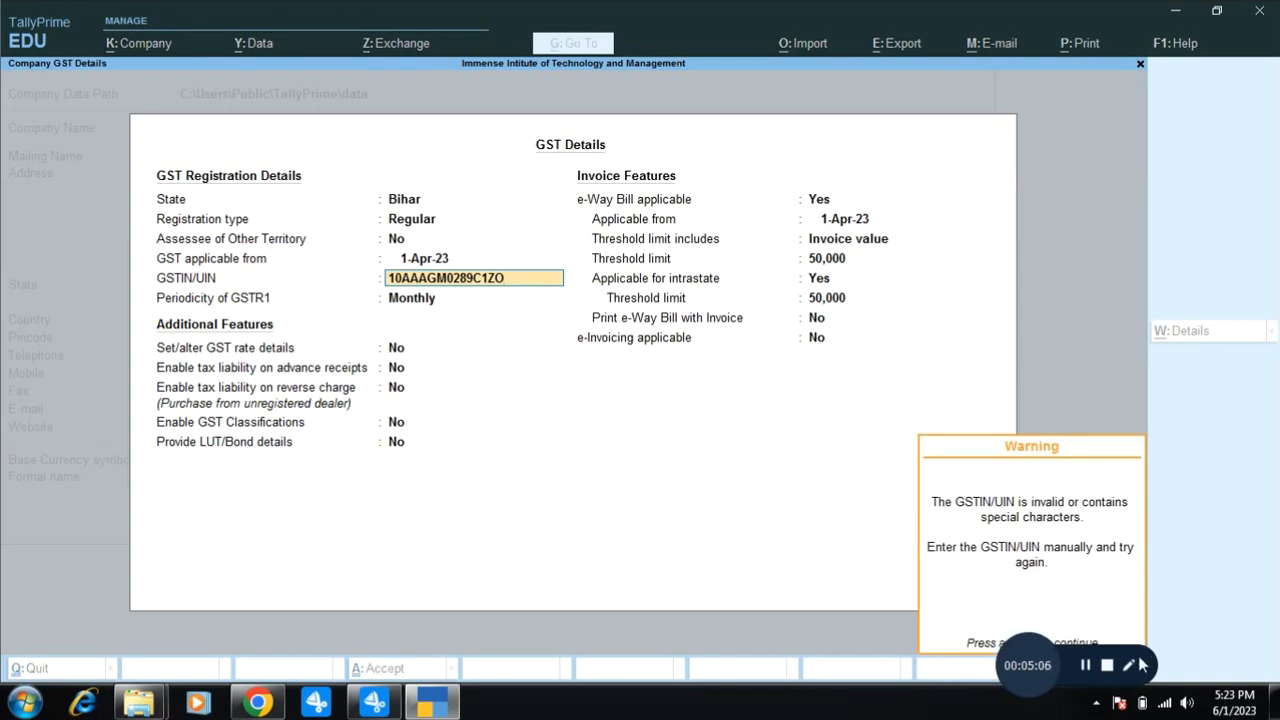
{"action": "left_click_drag", "start_coordinate": [1030, 660], "coordinate": [972, 692]}
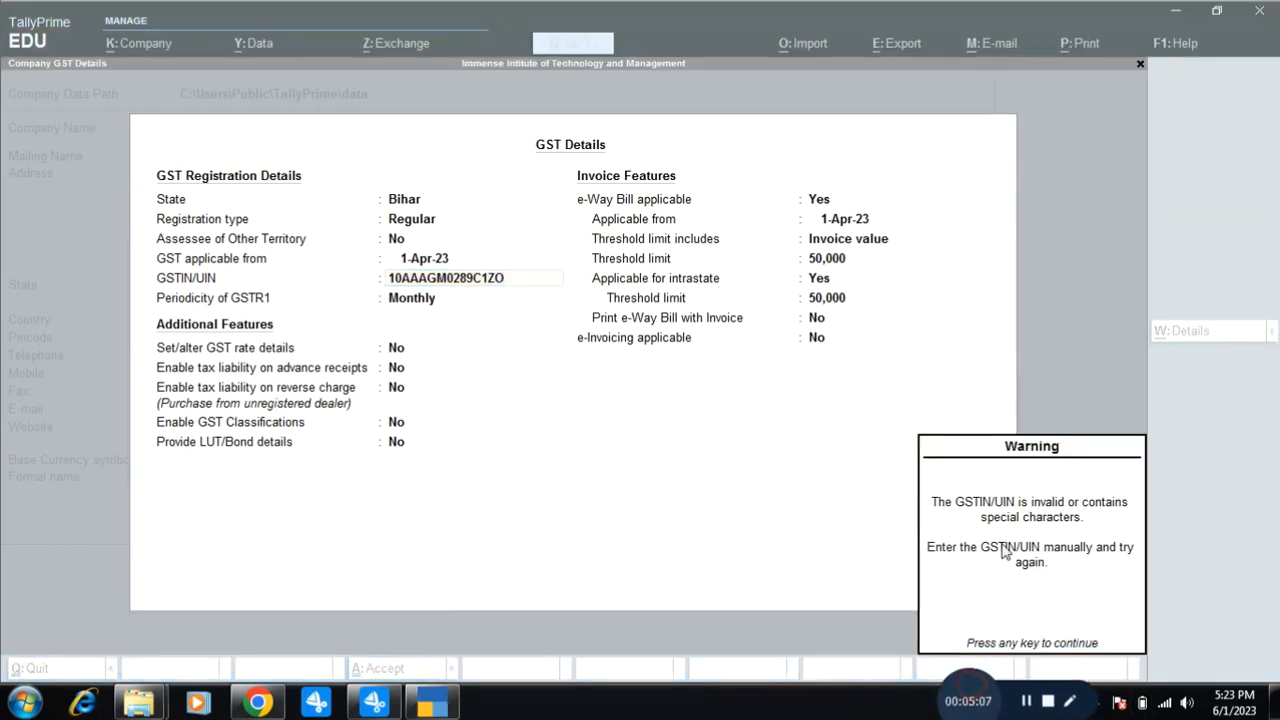
{"action": "left_click", "coordinate": [1030, 490]}
{"action": "key", "text": "Return"}
Correct the GSTIN's last character until it validates, then confirm it.
{"action": "key", "text": "BackSpace"}
{"action": "key", "text": "Return"}
{"action": "key", "text": "BackSpace"}
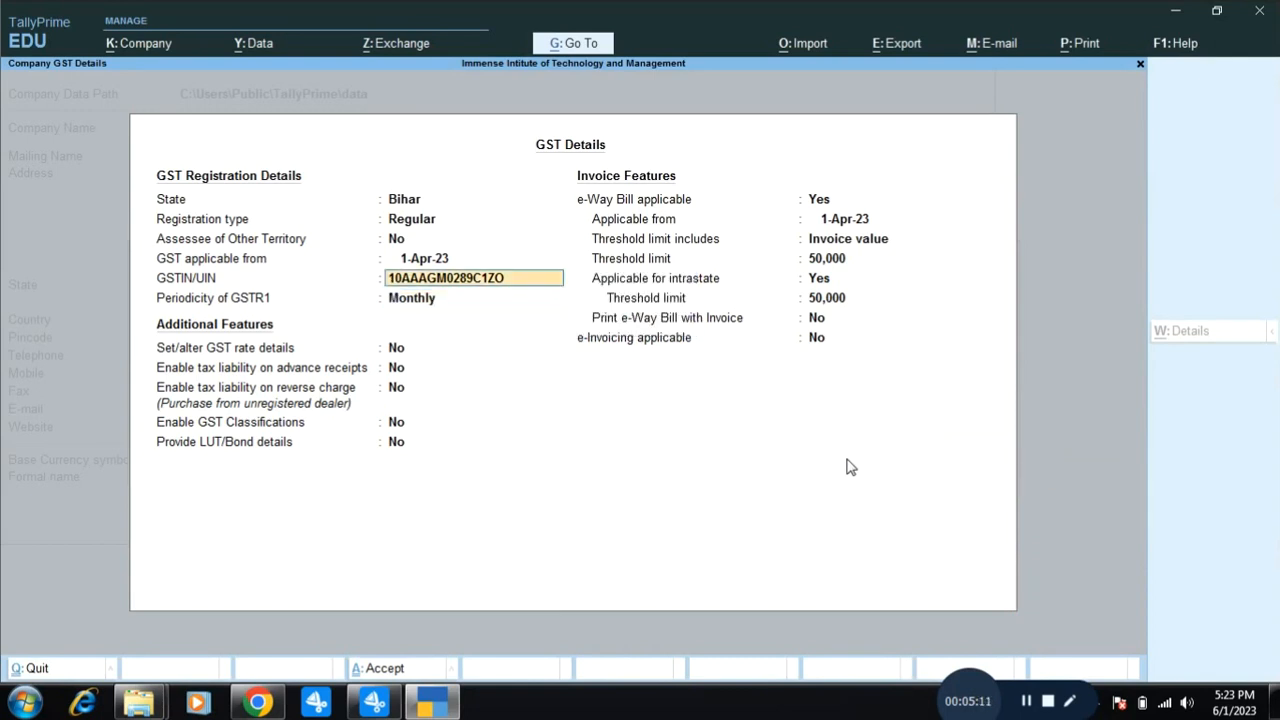
{"action": "key", "text": "BackSpace"}
{"action": "key", "text": "Return"}
{"action": "key", "text": "BackSpace"}
{"action": "key", "text": "Return"}
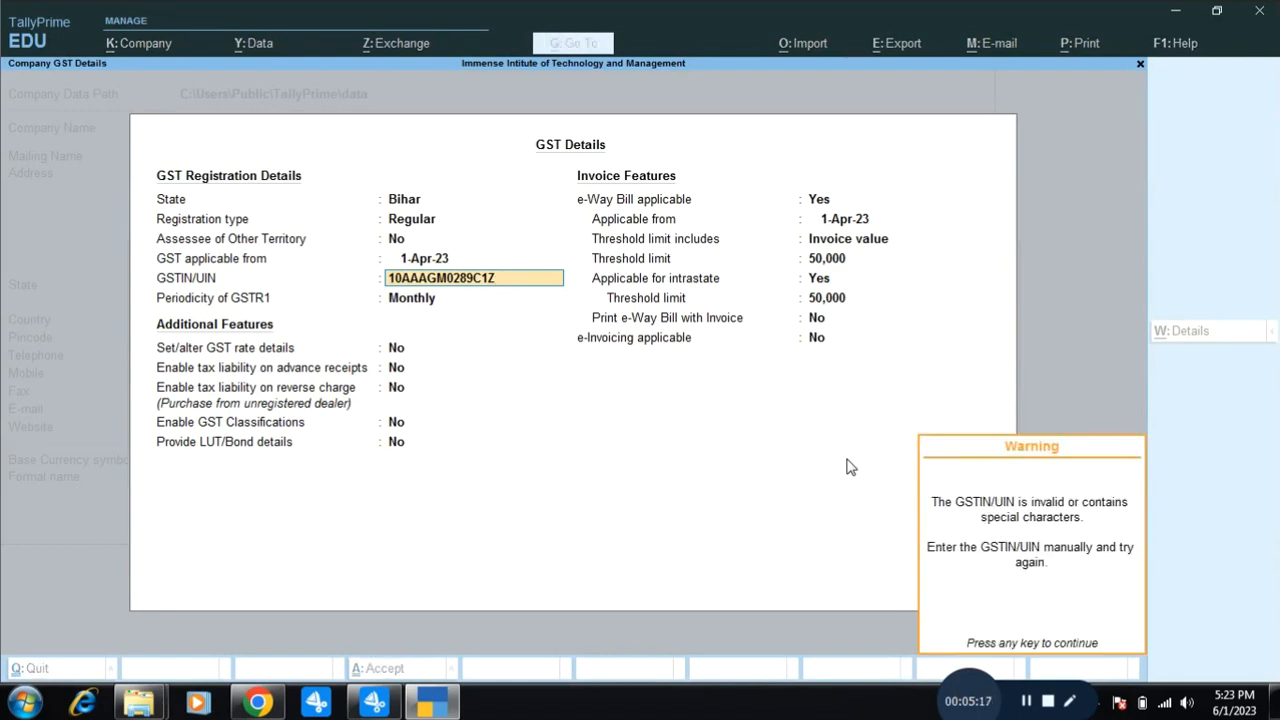
{"action": "key", "text": "Return"}
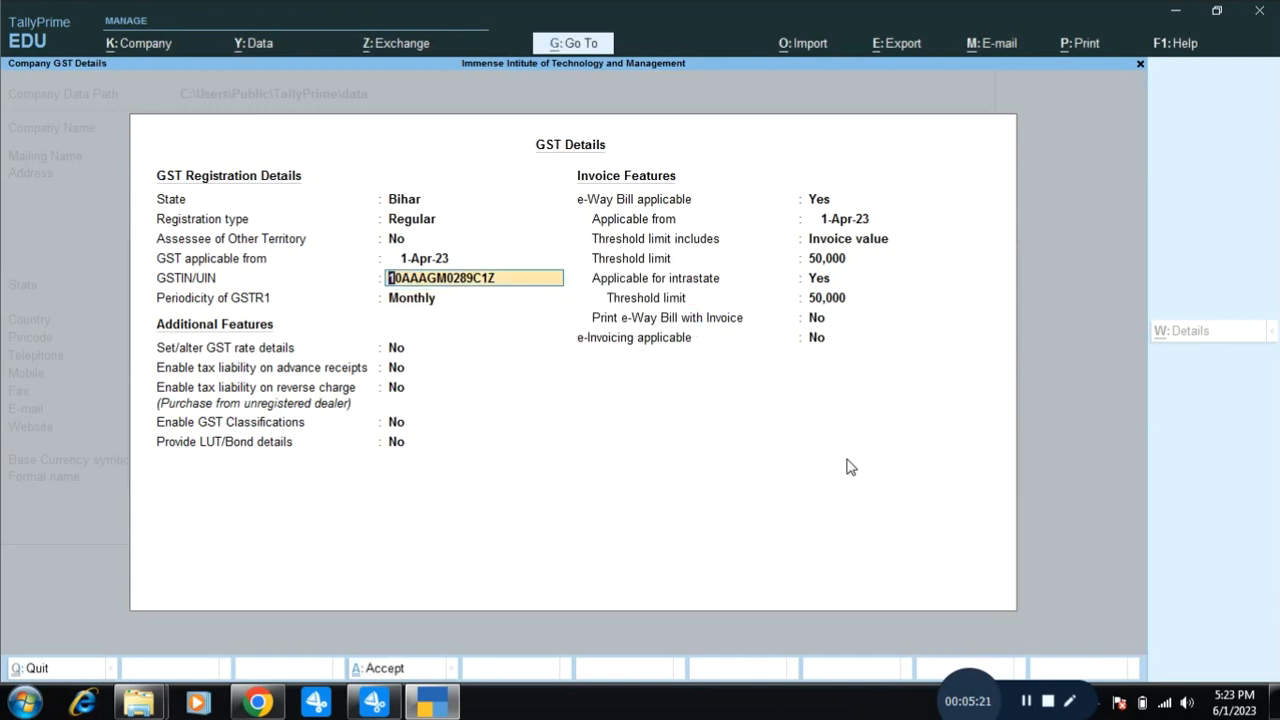
{"action": "key", "text": "End"}
{"action": "type", "text": "Y"}
{"action": "key", "text": "Return"}
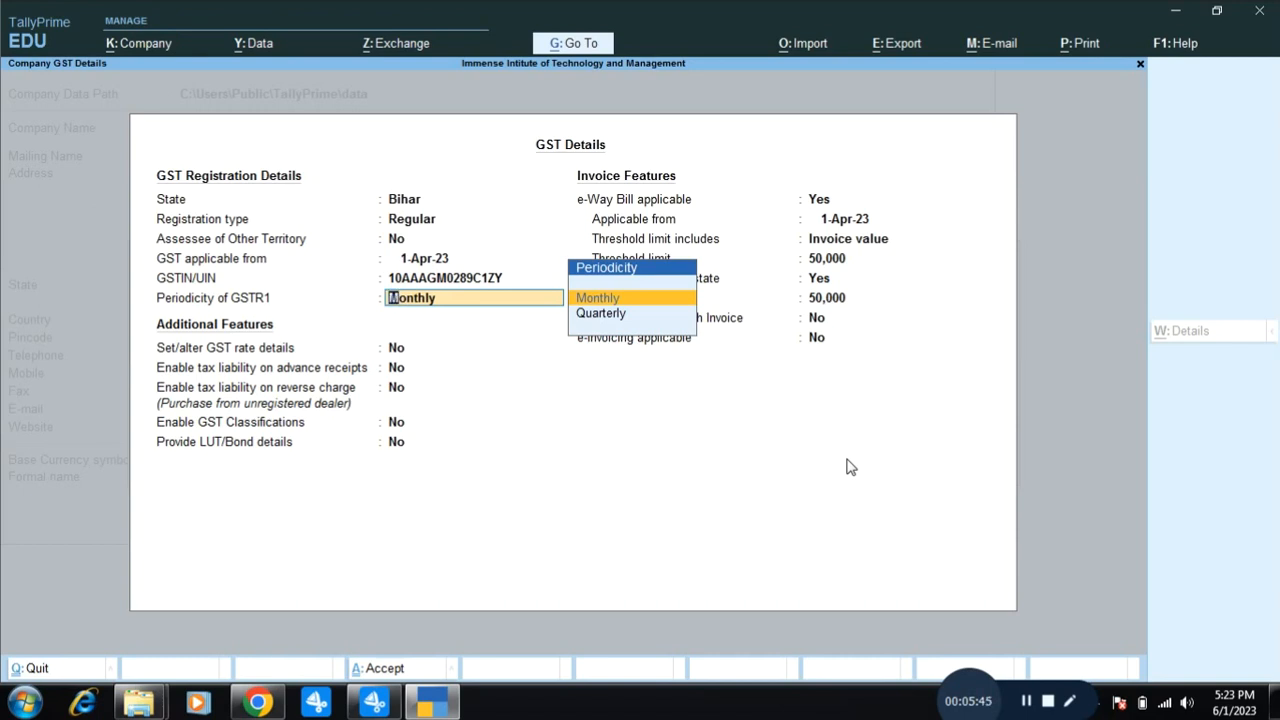
Change the GSTR1 periodicity from Monthly to Quarterly.
{"action": "key", "text": "Down"}
{"action": "key", "text": "Return"}
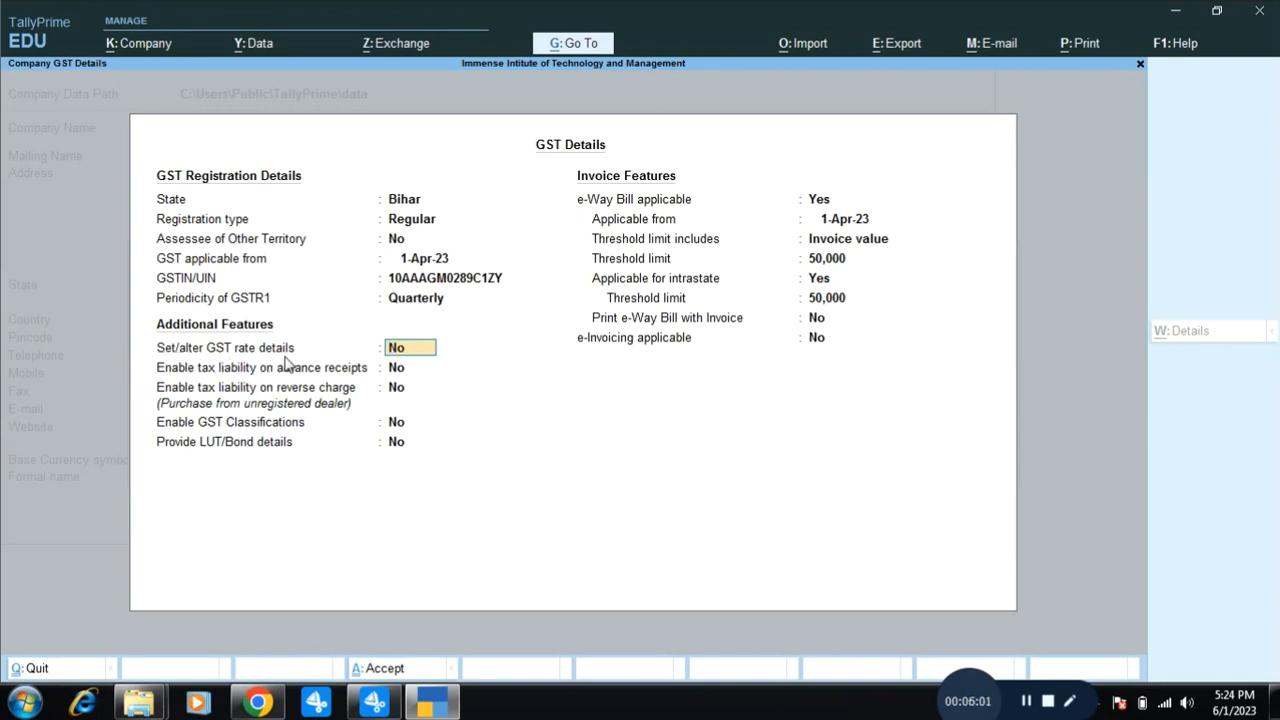
{"action": "left_click", "coordinate": [400, 368]}
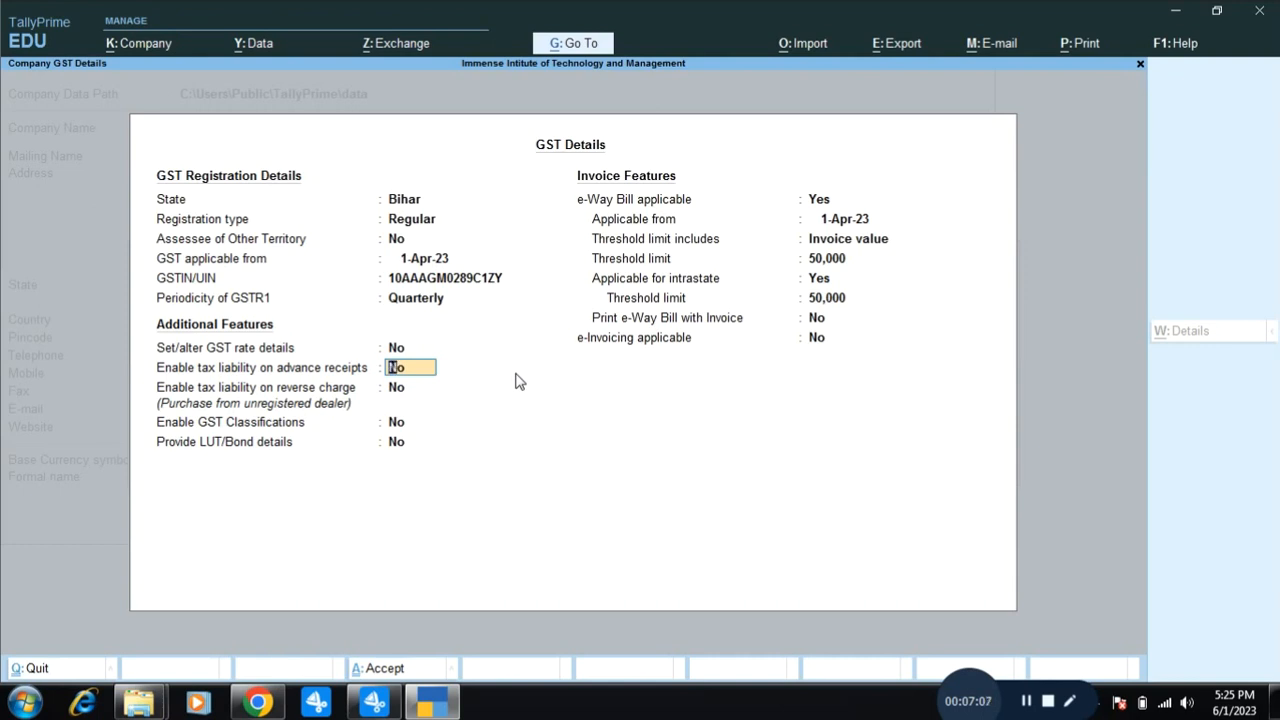
{"action": "key", "text": "Return"}
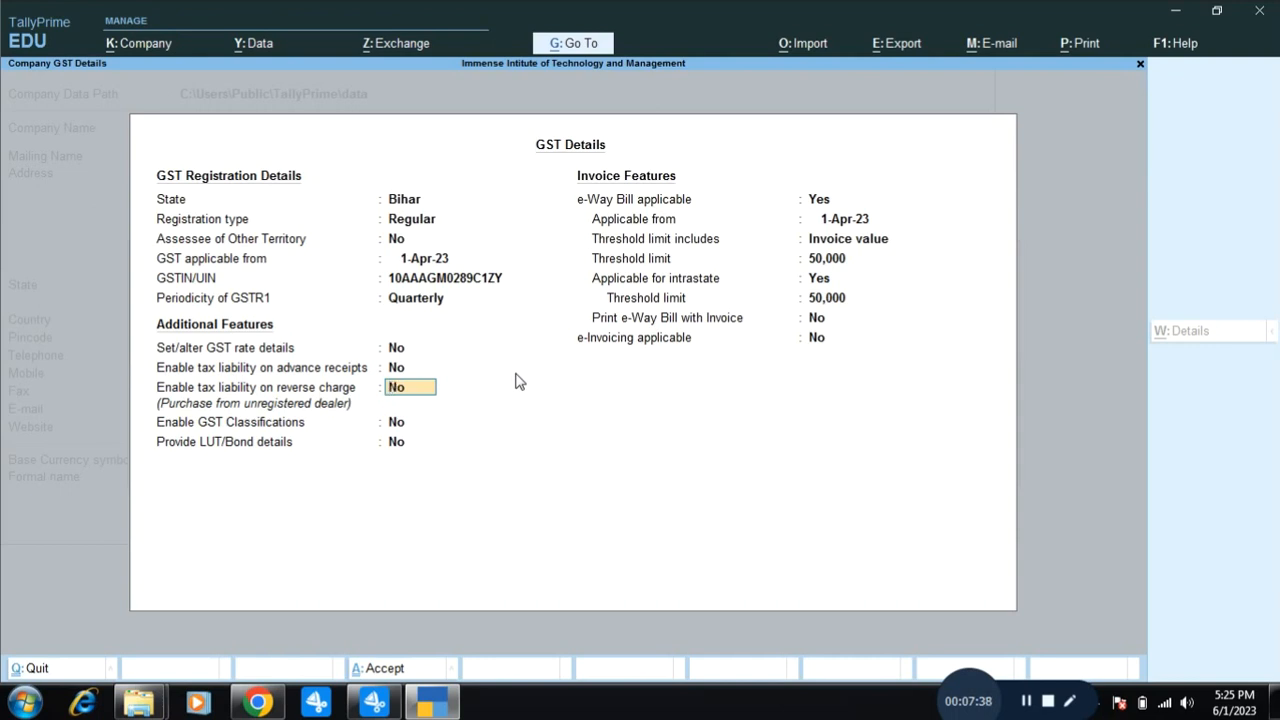
{"action": "key", "text": "Return"}
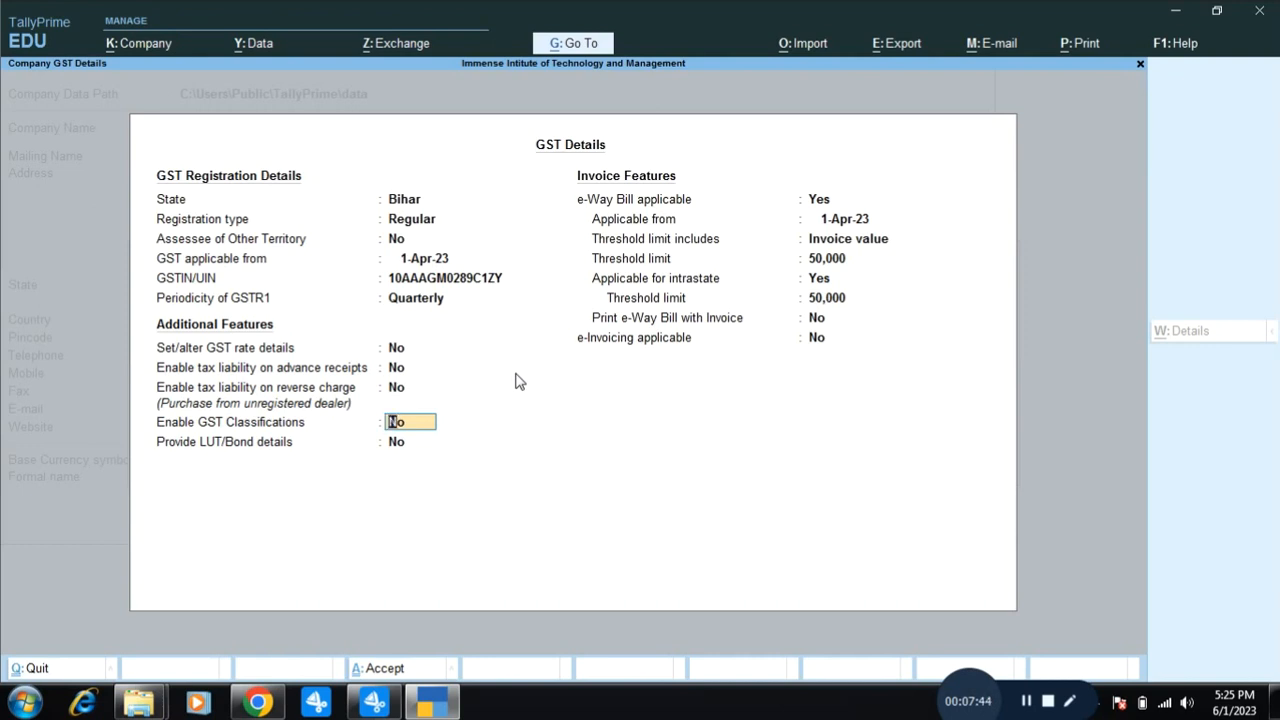
{"action": "key", "text": "Return"}
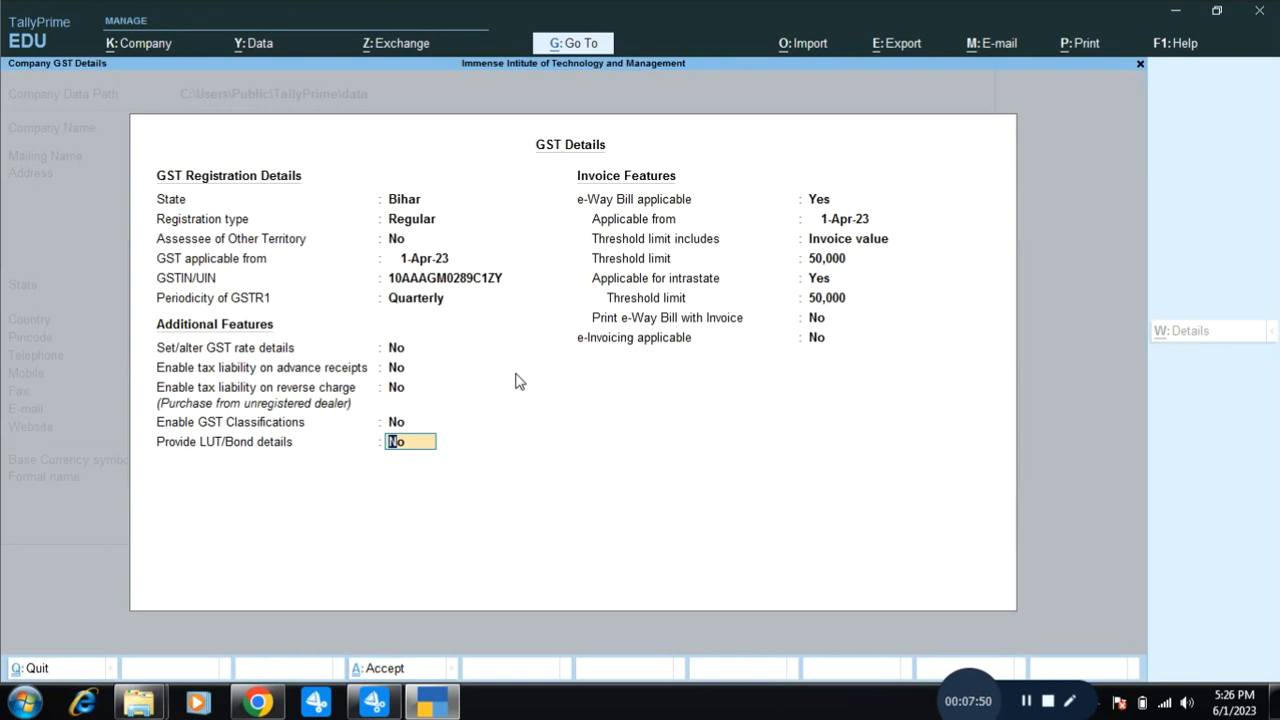
{"action": "key", "text": "Return"}
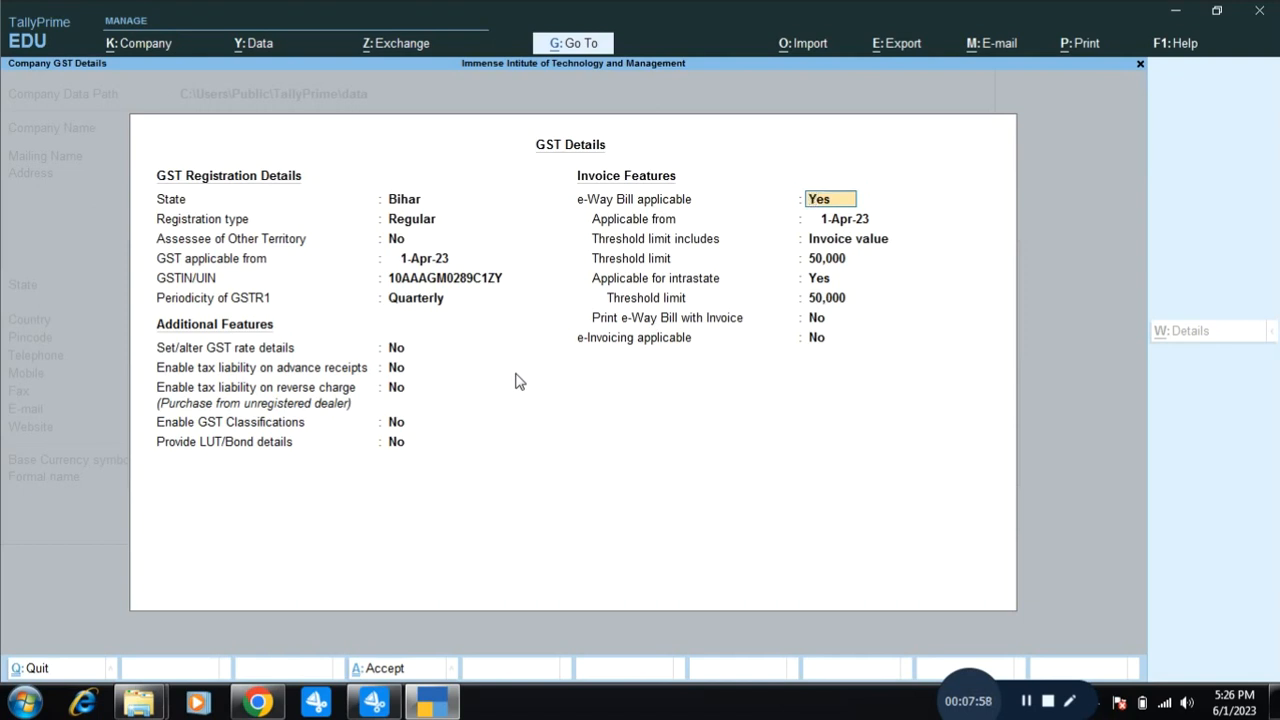
Set e-Way Bill applicable to No, then accept GST Details and Company Features to save the company.
{"action": "type", "text": "n"}
{"action": "key", "text": "Return"}
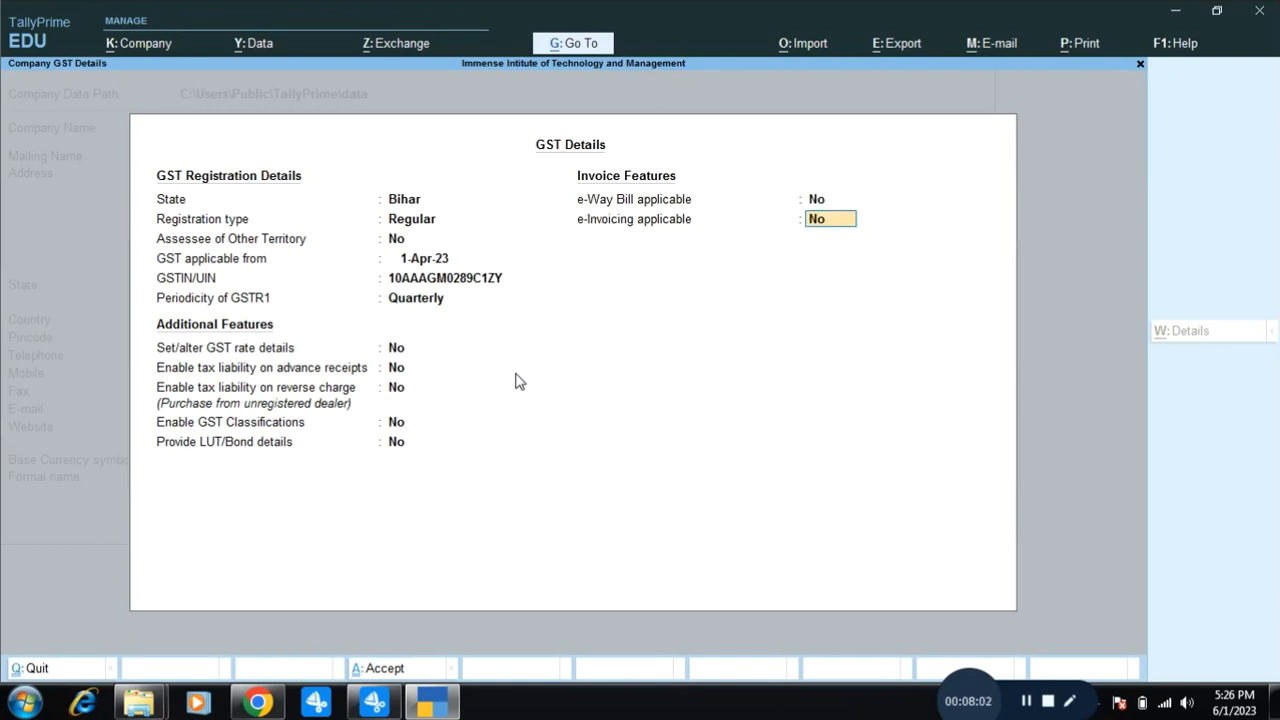
{"action": "key", "text": "Return"}
{"action": "key", "text": "Return"}
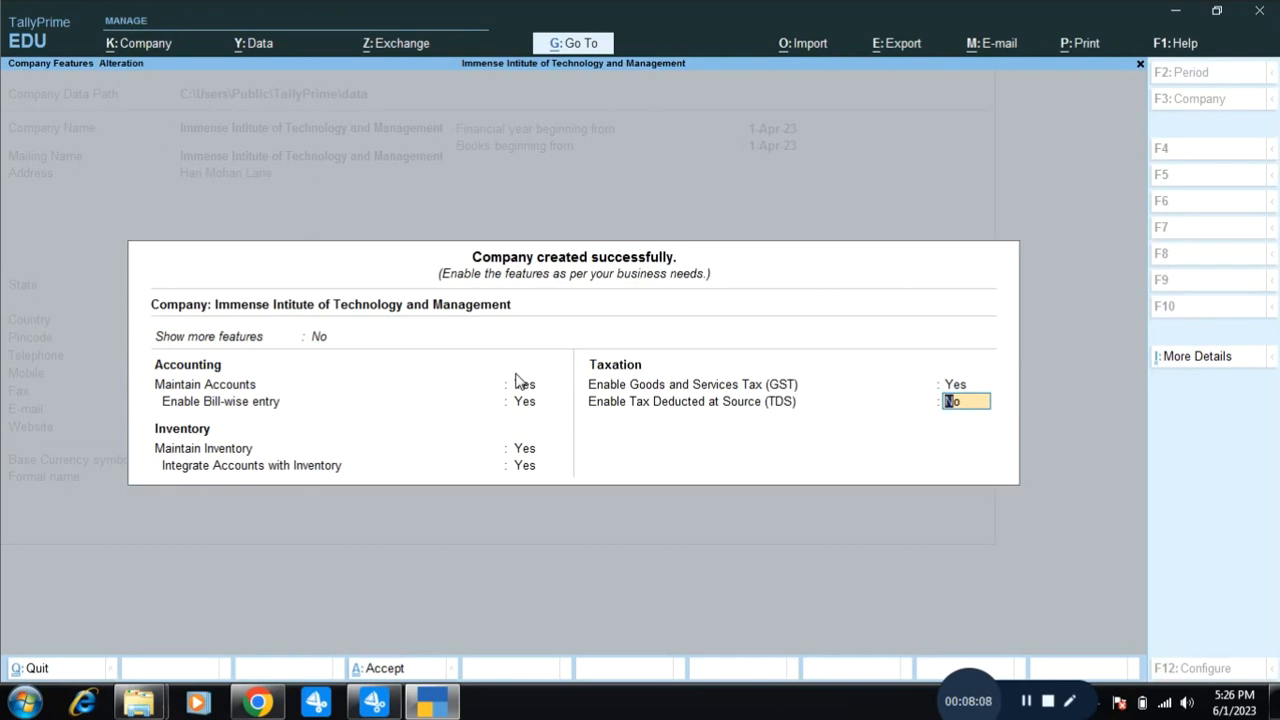
{"action": "key", "text": "Return"}
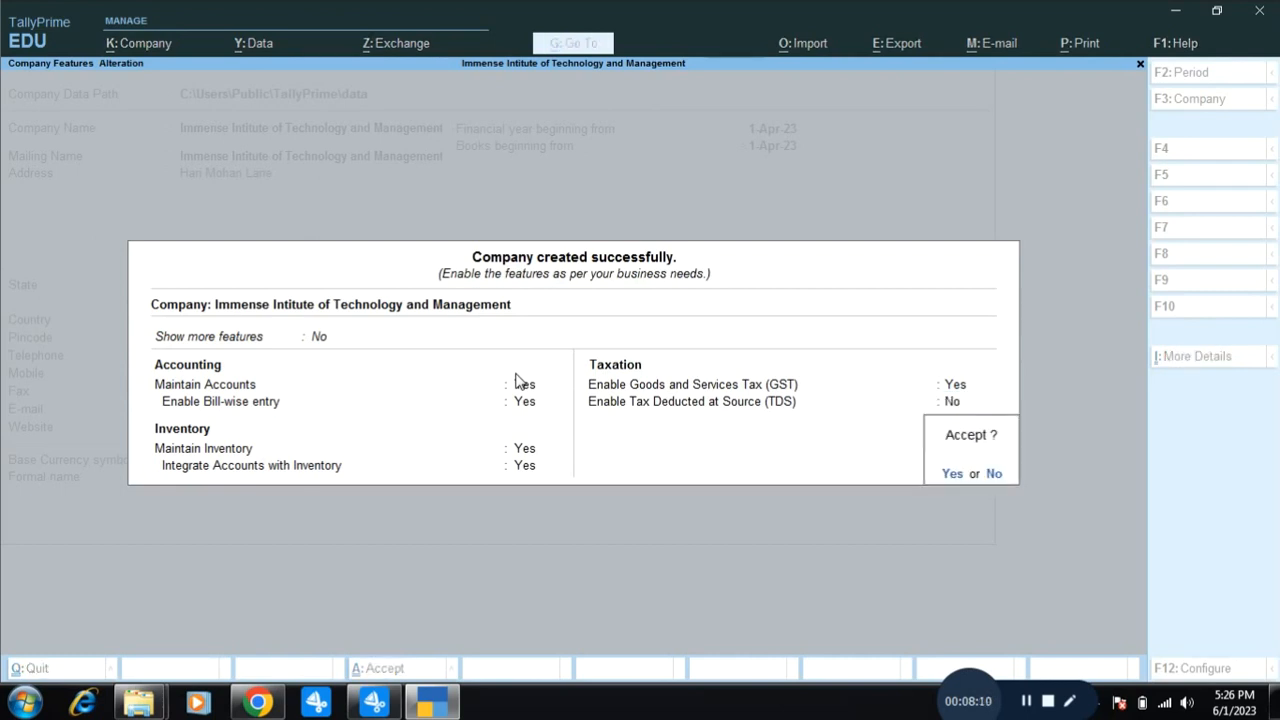
{"action": "key", "text": "Return"}
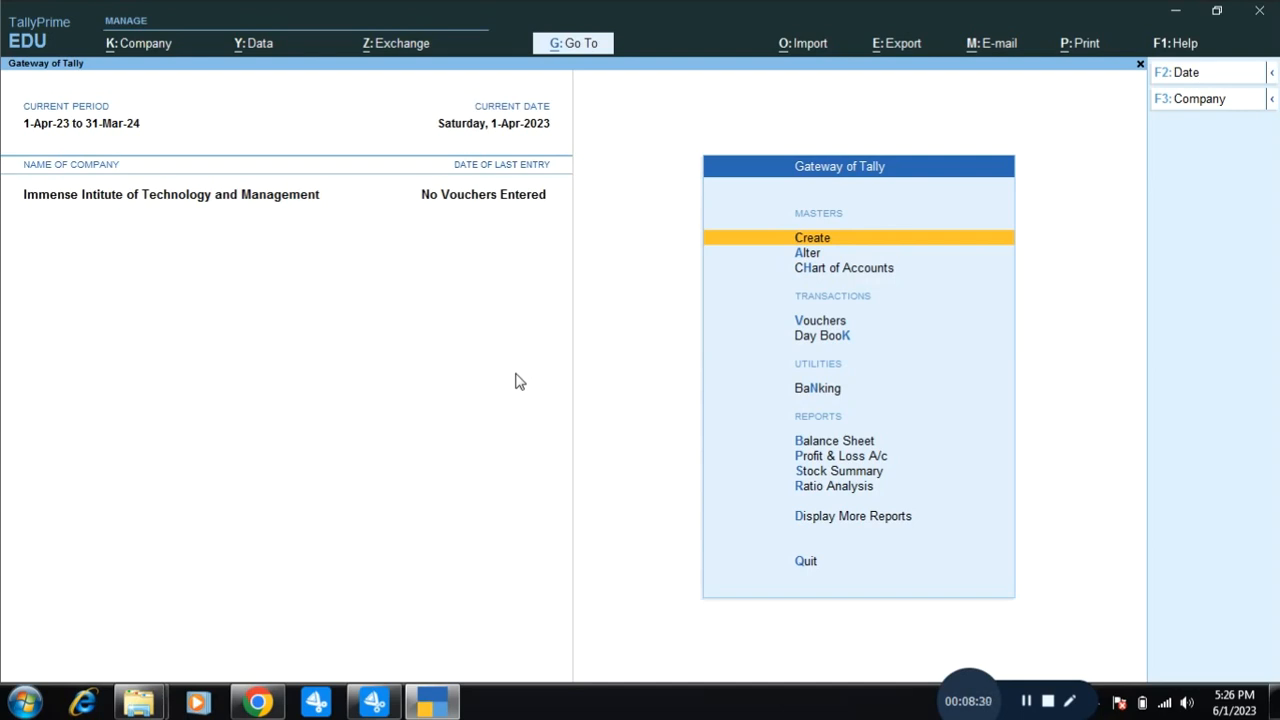
Shut Immense Intitute of Technology and Management with Ctrl+F3, then reopen it from Select Company.
{"action": "key", "text": "ctrl+F3"}
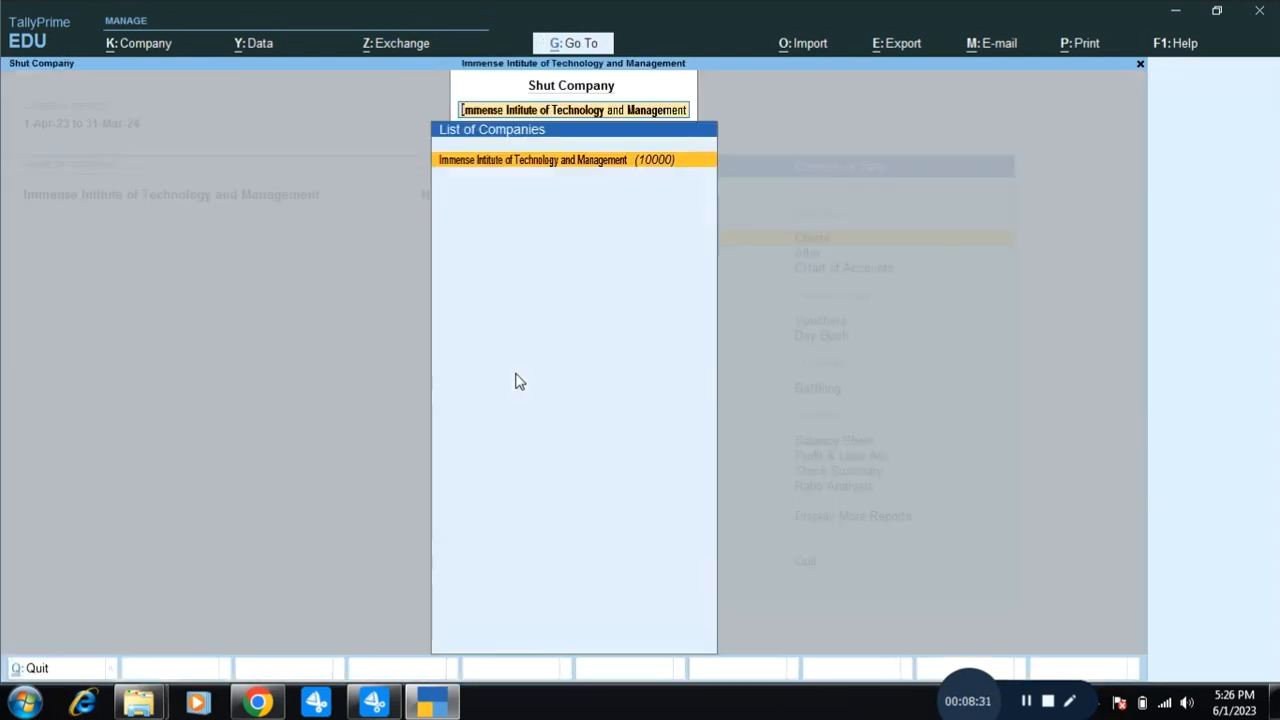
{"action": "key", "text": "Return"}
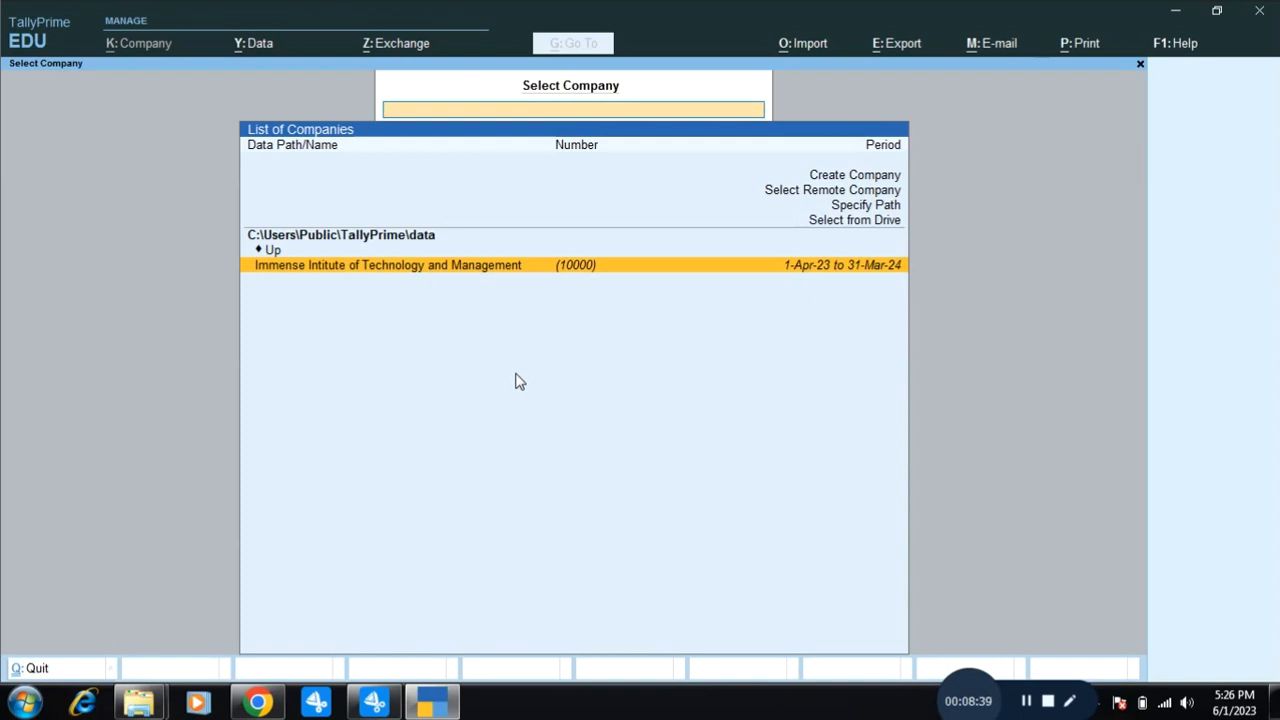
{"action": "key", "text": "Return"}
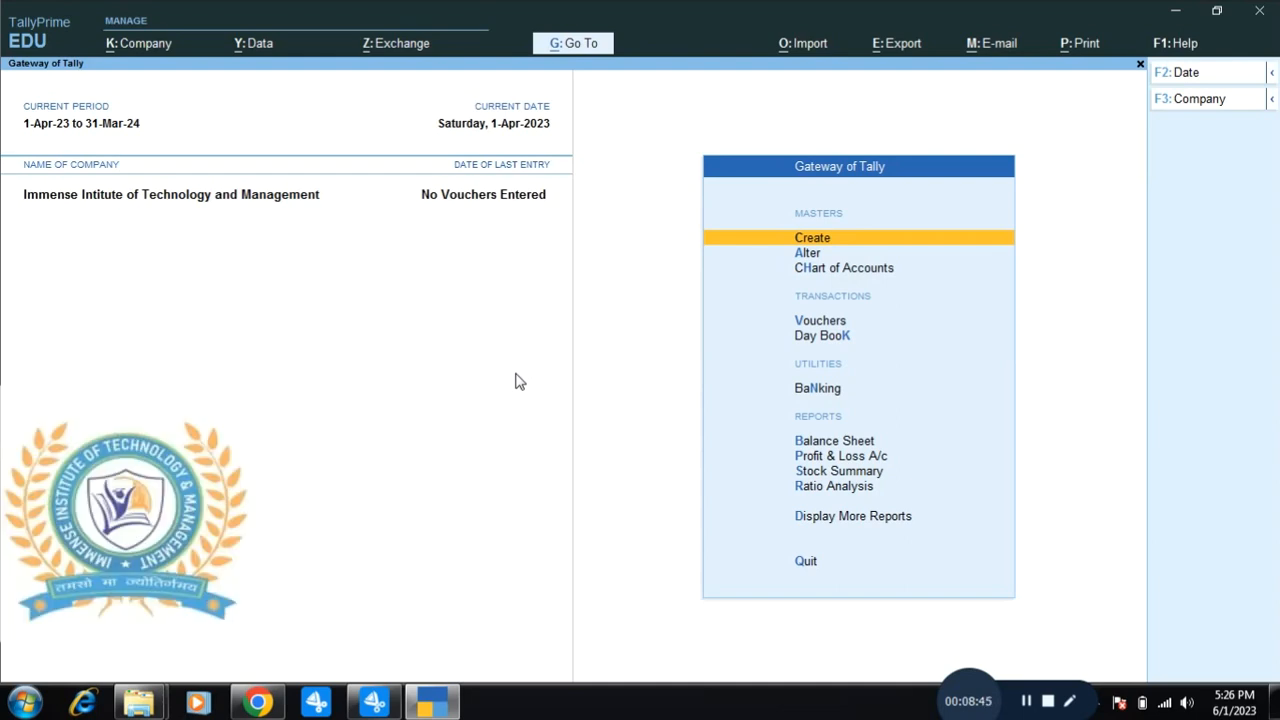
Reopen GST Details from Company Features to review Bihar, Regular registration and Quarterly GSTR1.
{"action": "key", "text": "F11"}
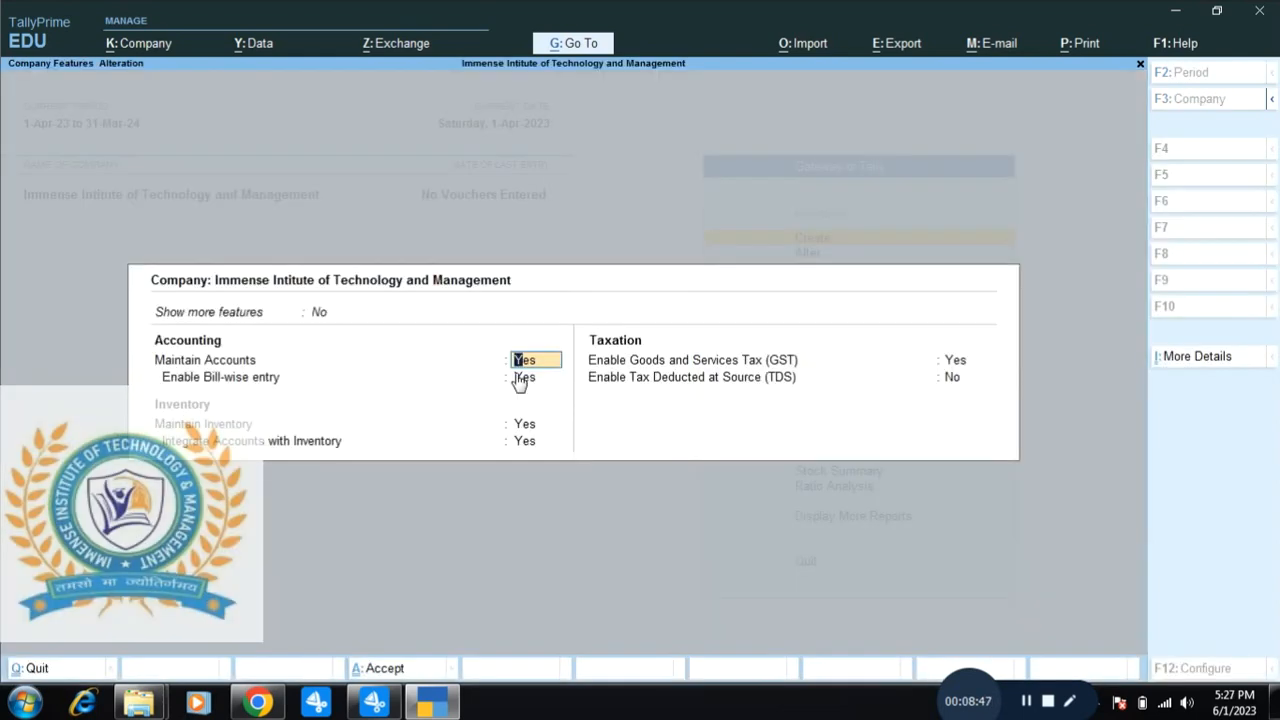
{"action": "key", "text": "Return"}
{"action": "key", "text": "Return"}
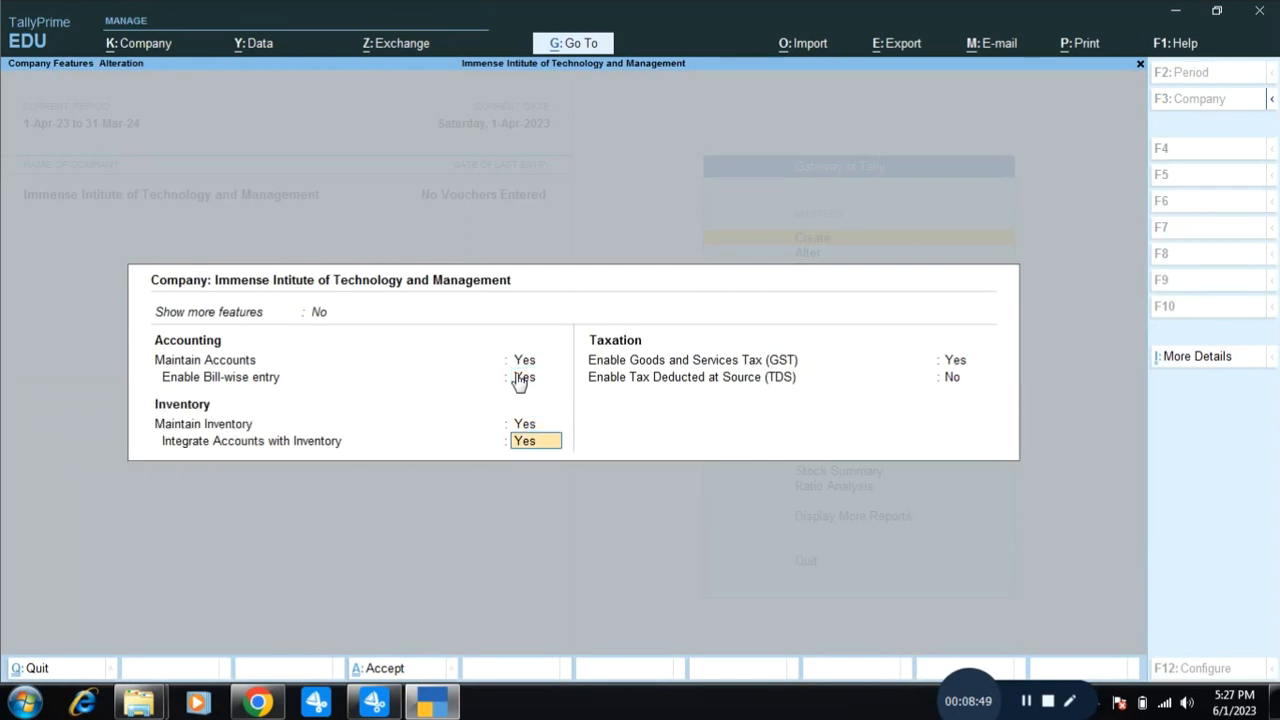
{"action": "key", "text": "Return"}
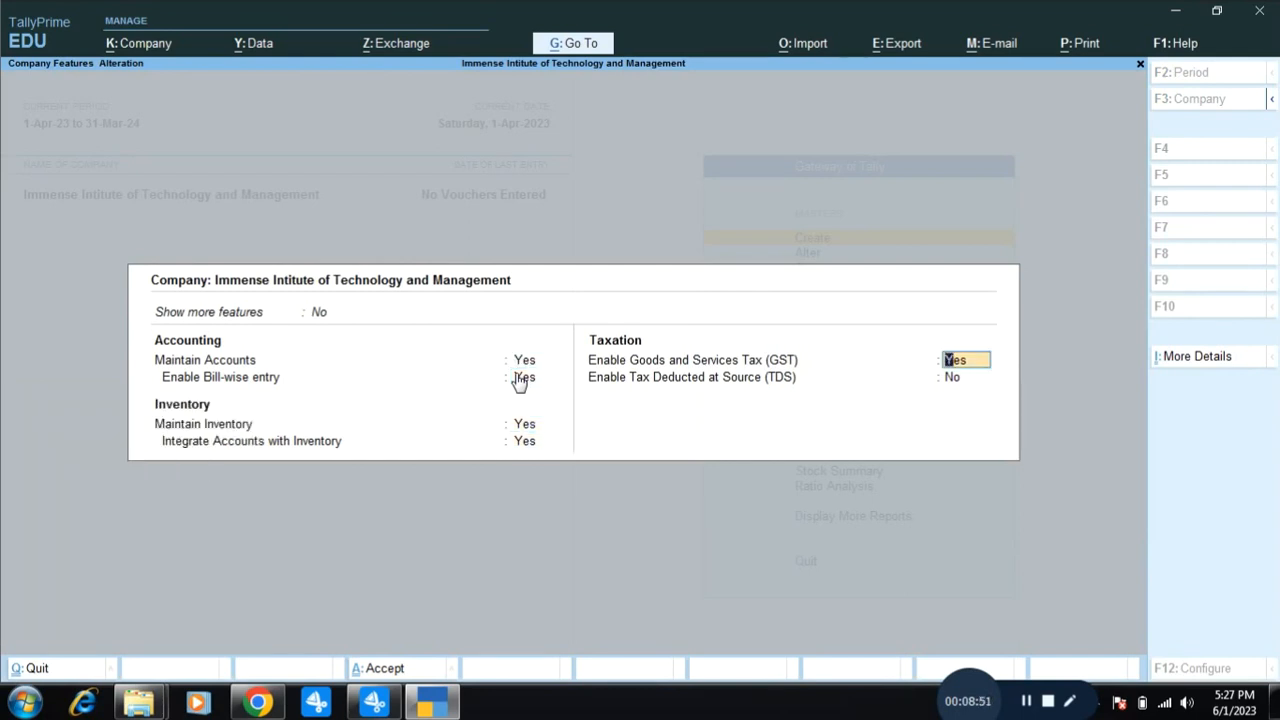
{"action": "key", "text": "Return"}
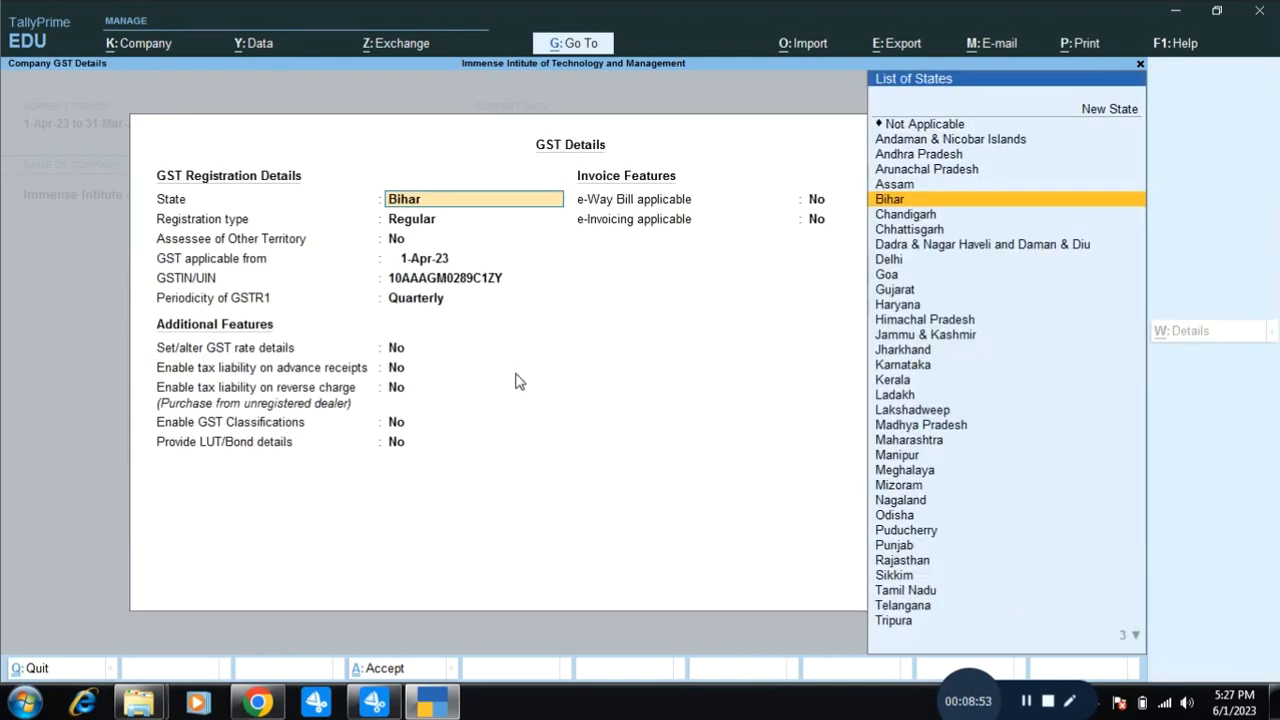